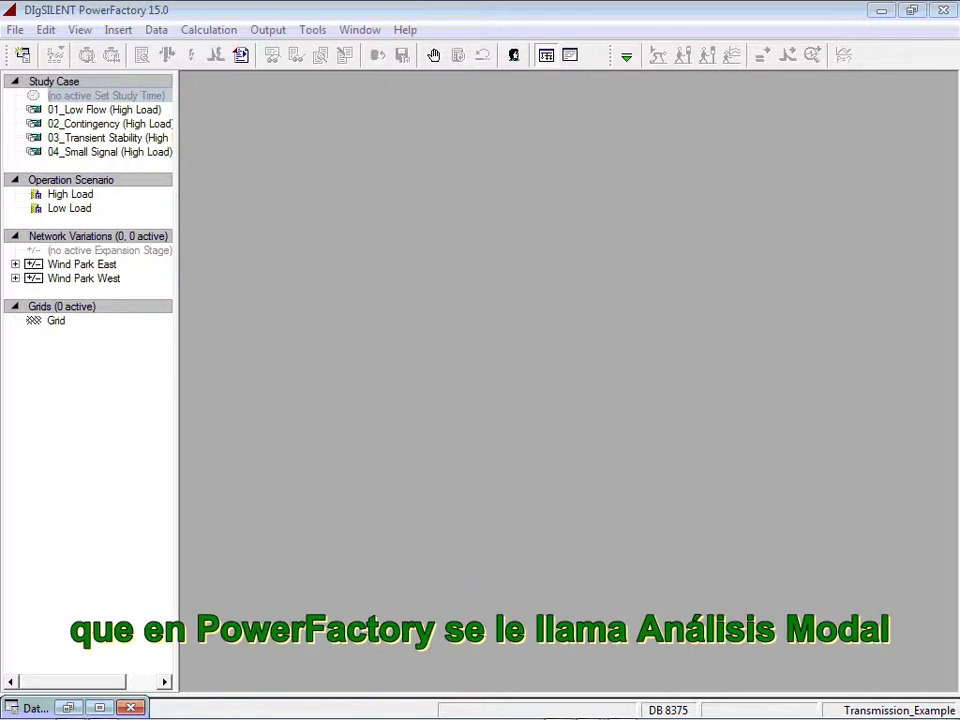
- Activate the 04_Small Signal (High Load) study case to display its grid Overview Diagram
{"action": "left_click", "coordinate": [229, 189]}
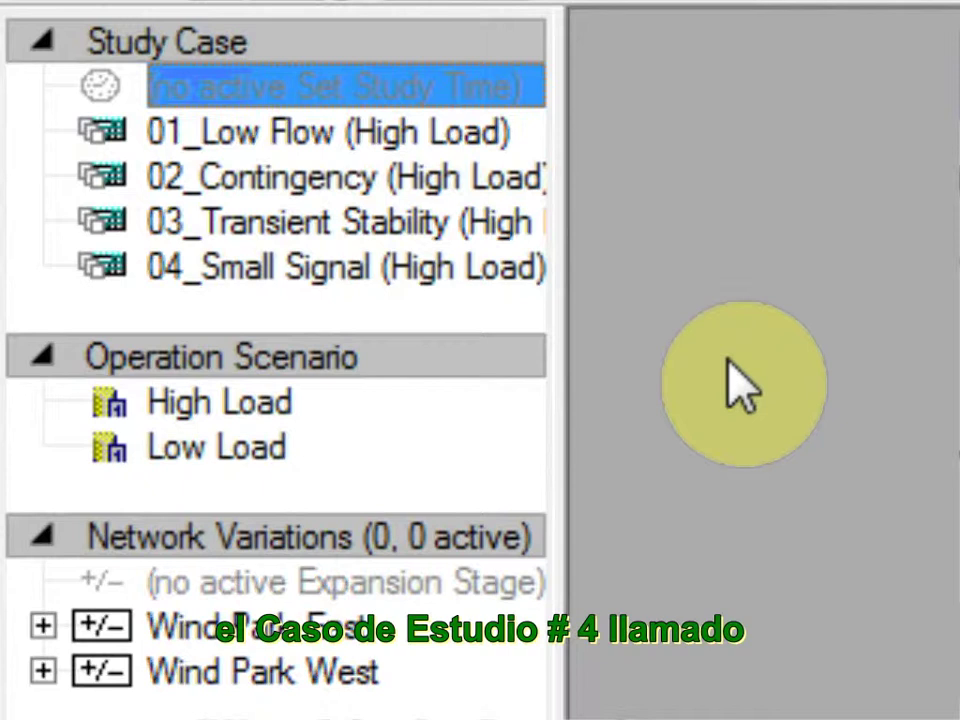
{"action": "left_click", "coordinate": [450, 282]}
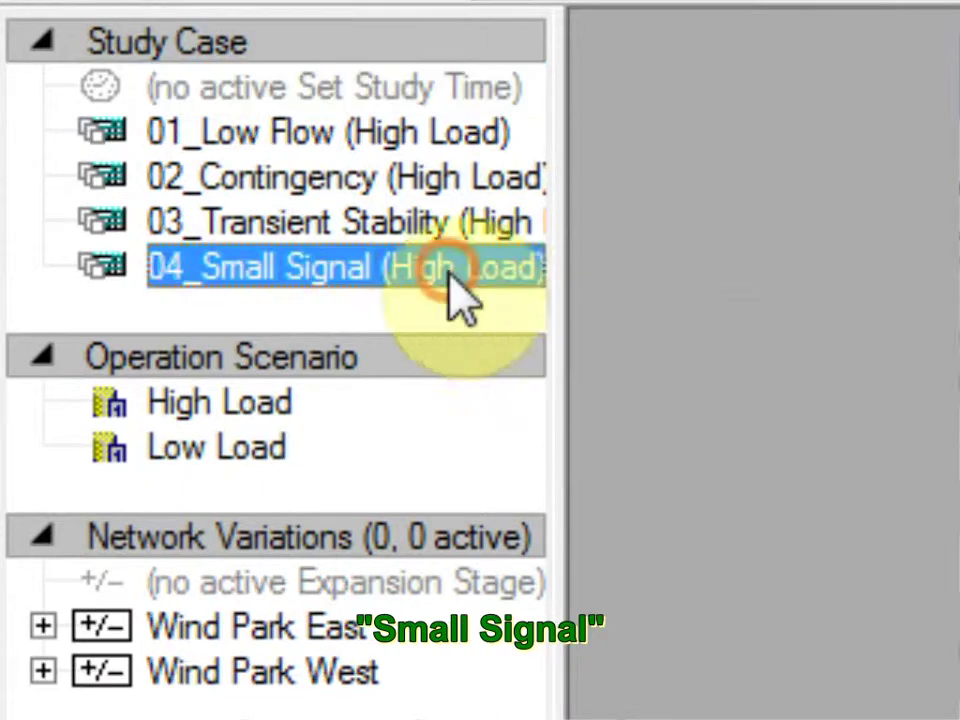
{"action": "right_click", "coordinate": [449, 276]}
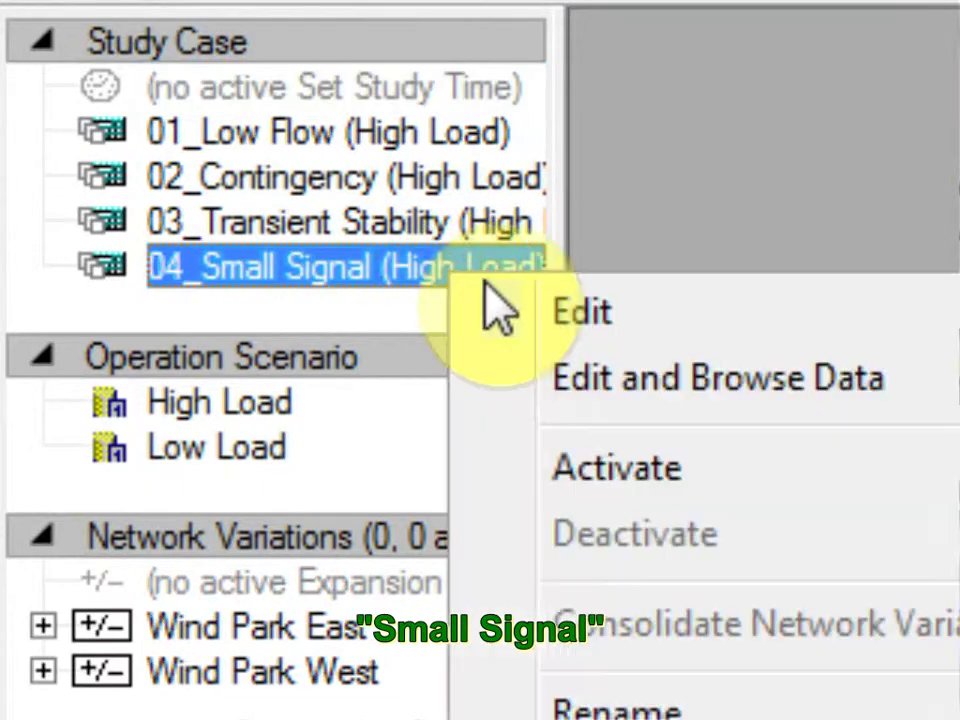
{"action": "left_click", "coordinate": [612, 488]}
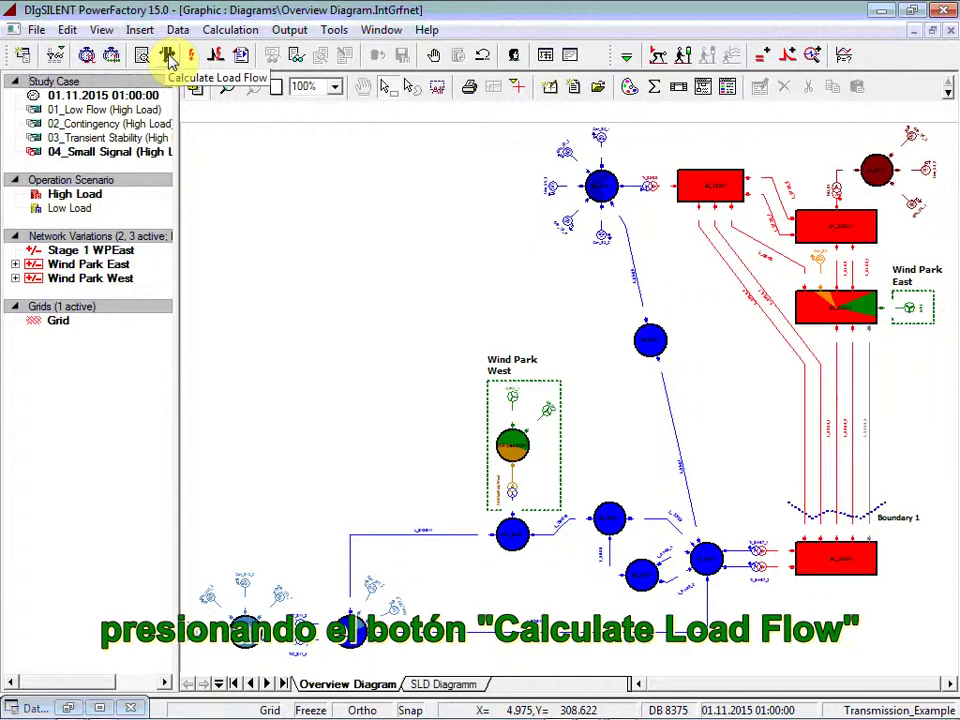
- Run a balanced AC load flow with reactive power limits, yielding 82.87 MW and 129.36 Mvar
{"action": "left_click", "coordinate": [168, 58]}
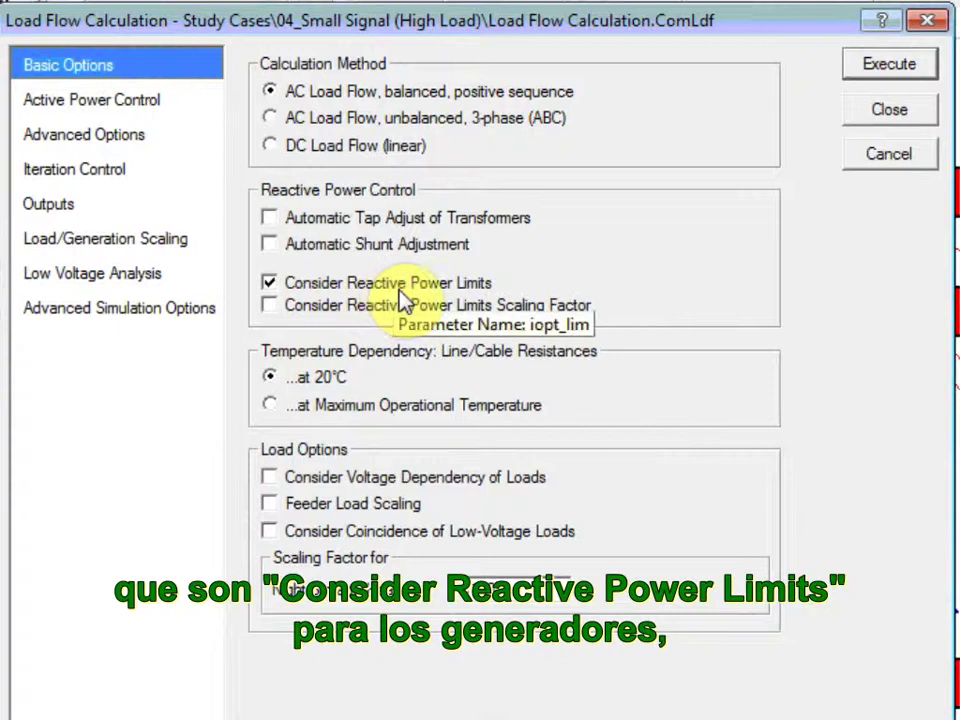
{"action": "left_click", "coordinate": [130, 101]}
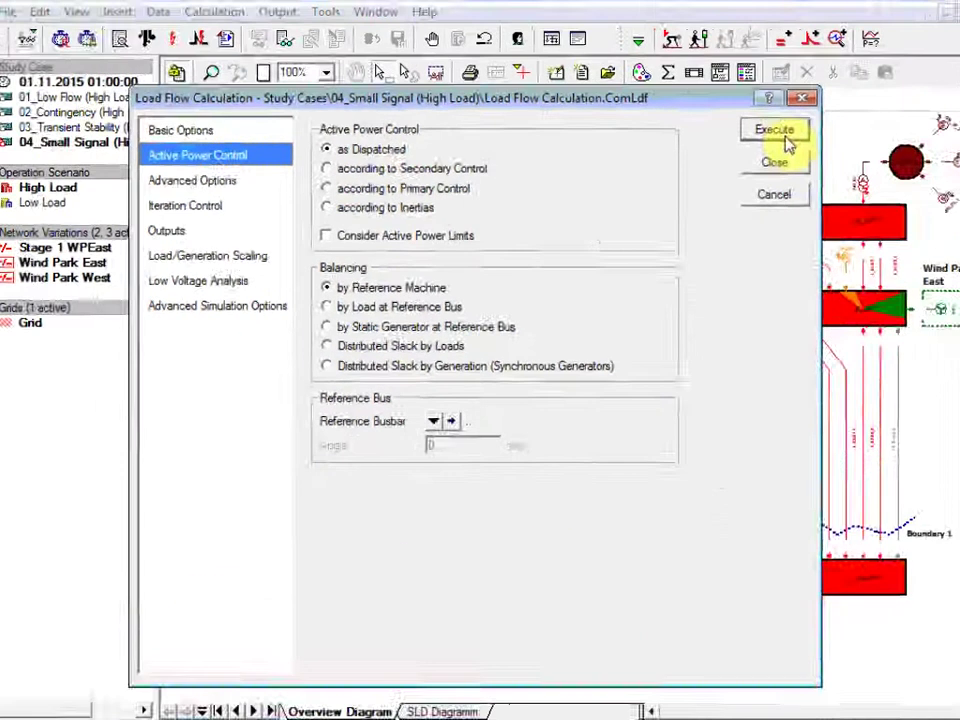
{"action": "left_click", "coordinate": [893, 65]}
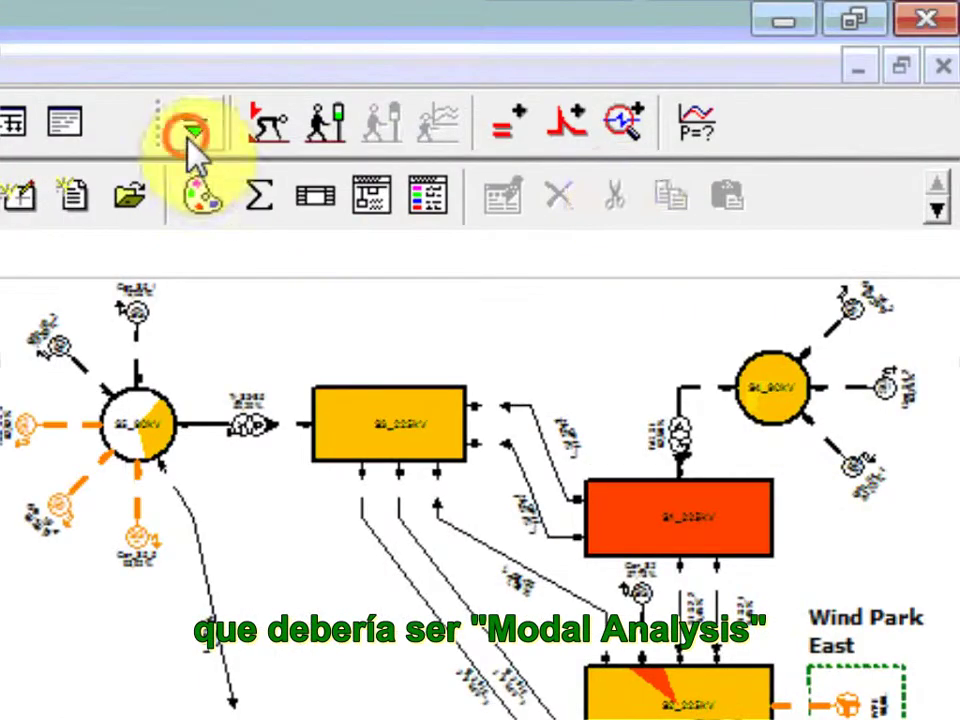
- Switch the toolbar function set from RMS/EMT Simulation to Modal Analysis
{"action": "left_click", "coordinate": [190, 134]}
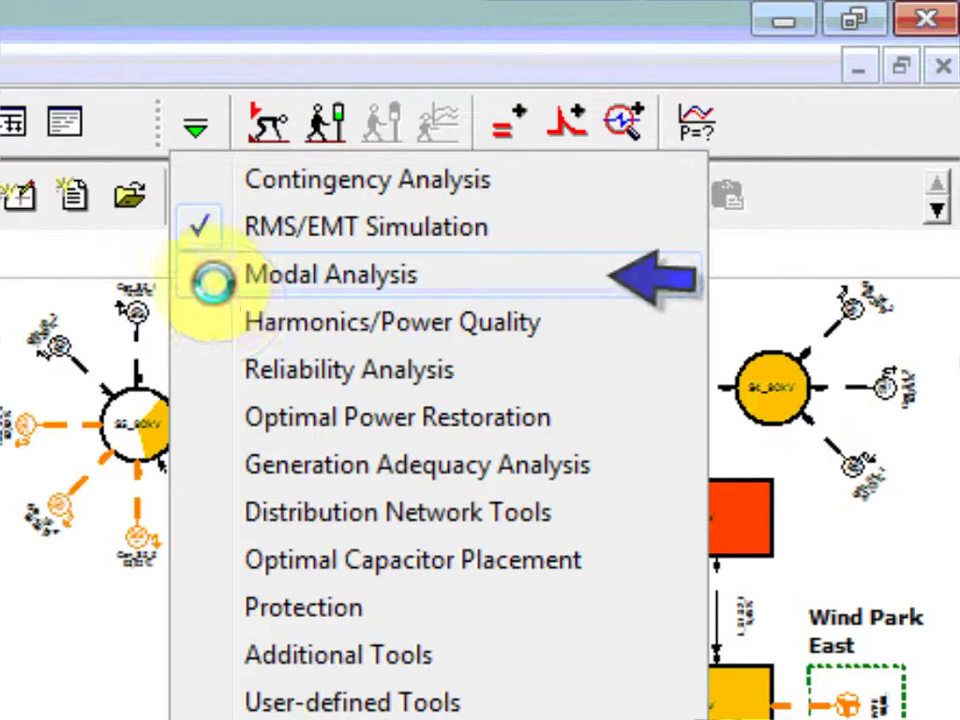
{"action": "left_click", "coordinate": [216, 287]}
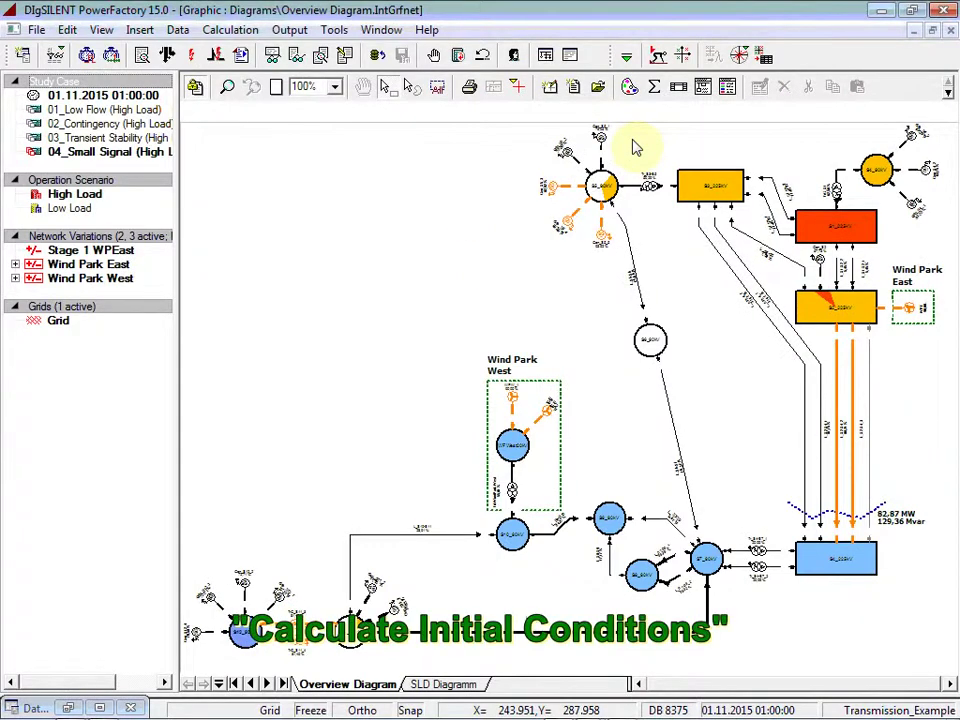
- Calculate RMS initial conditions for a balanced, positive sequence network
{"action": "left_click", "coordinate": [672, 86]}
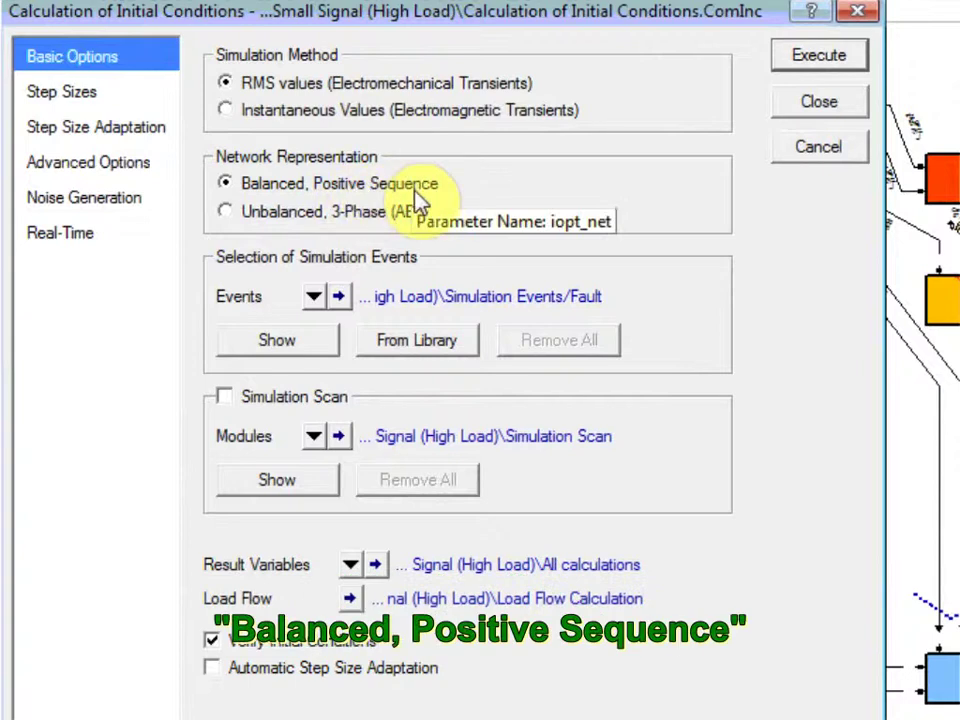
{"action": "left_click", "coordinate": [816, 62]}
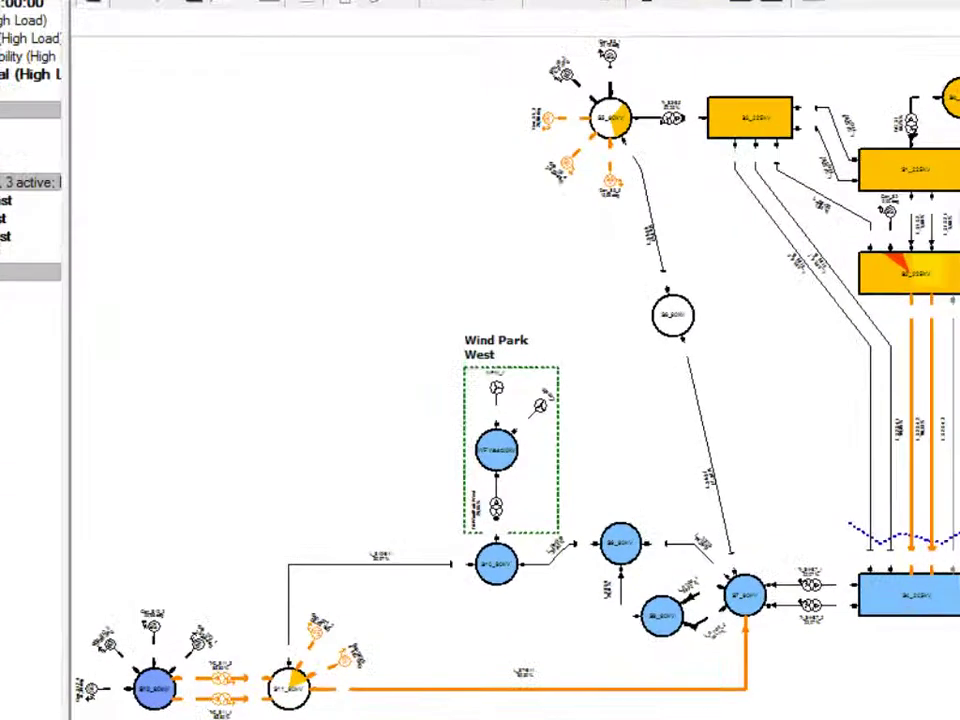
- In the Modal Analysis settings, choose QR-Method instead of Selective Modal Analysis (Arnoldi/Lanczos)
{"action": "left_click", "coordinate": [686, 62]}
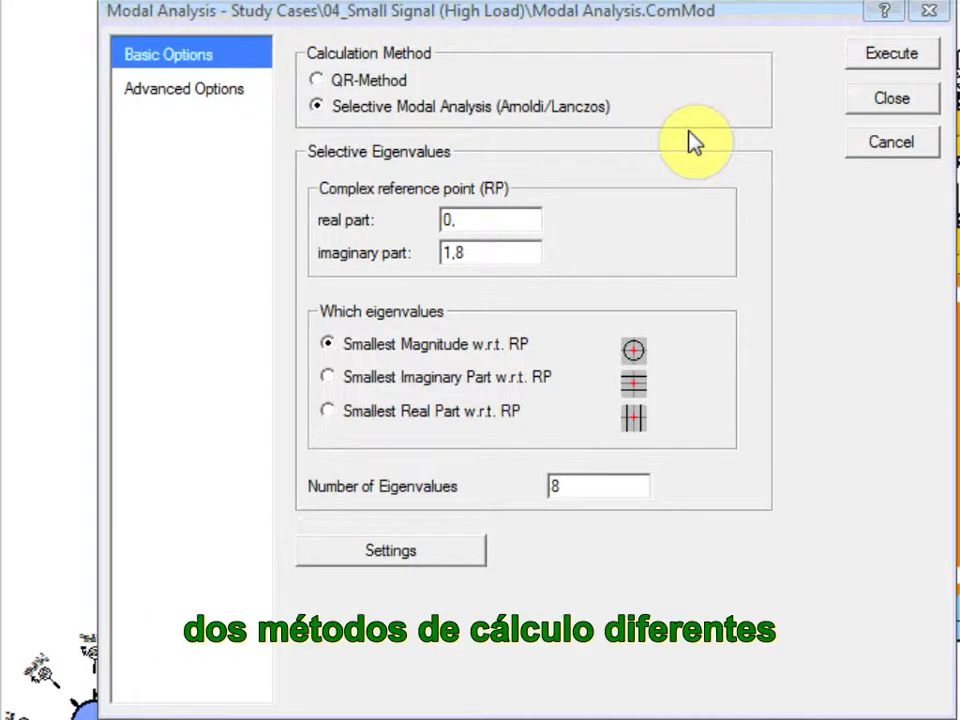
{"action": "left_click", "coordinate": [402, 86]}
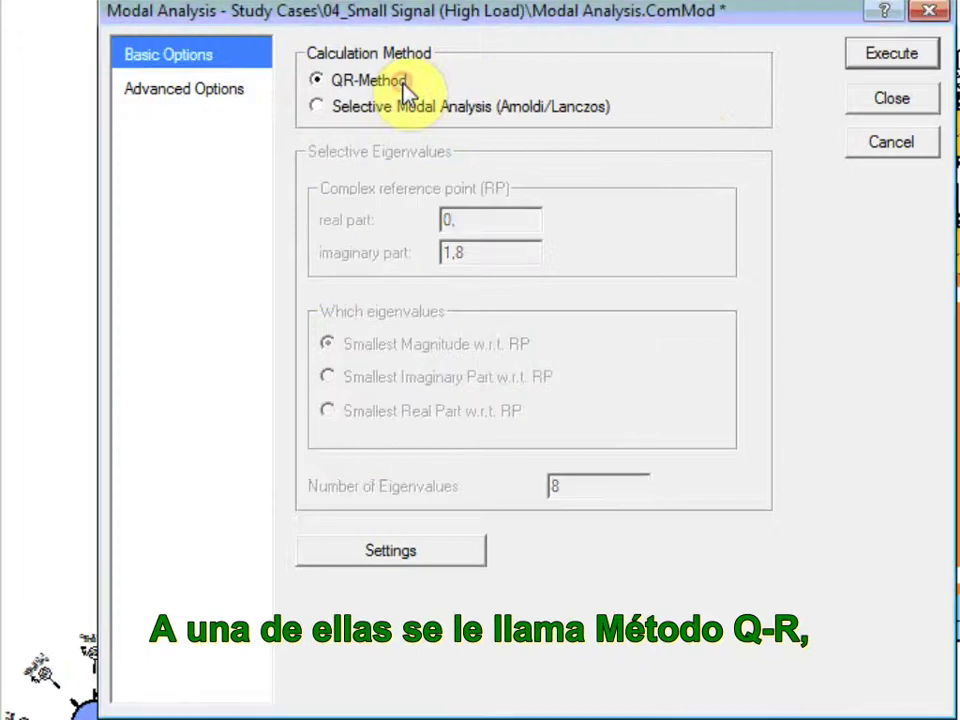
- Return to Selective Modal Analysis (Arnoldi/Lanczos) and change the reference imaginary part from 1.8 to 6.28
{"action": "left_click", "coordinate": [467, 115]}
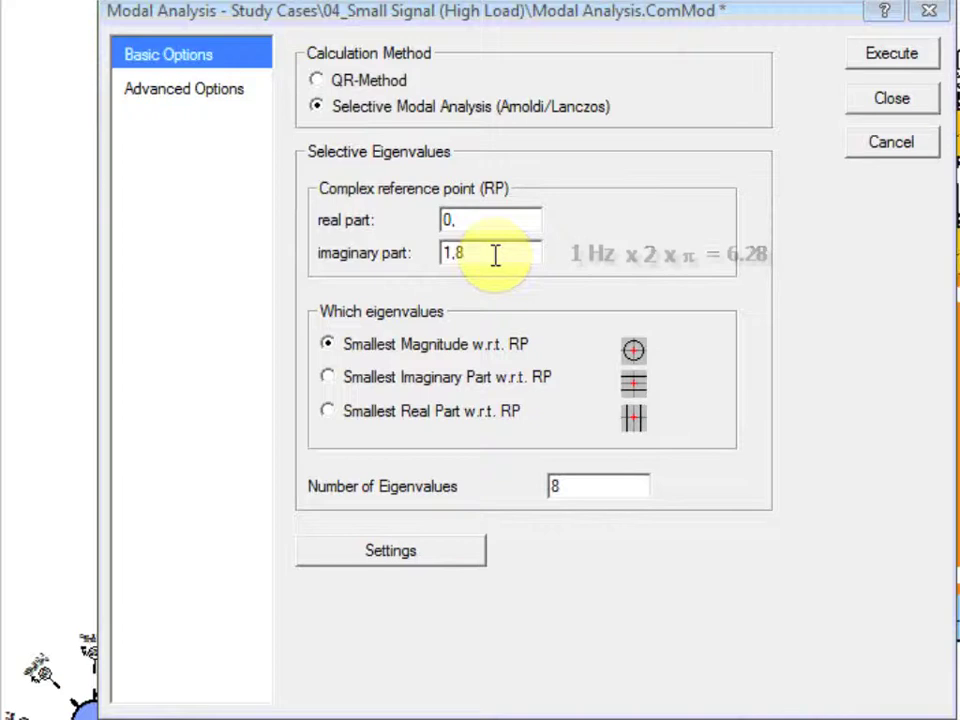
{"action": "left_click_drag", "start_coordinate": [491, 253], "coordinate": [435, 253]}
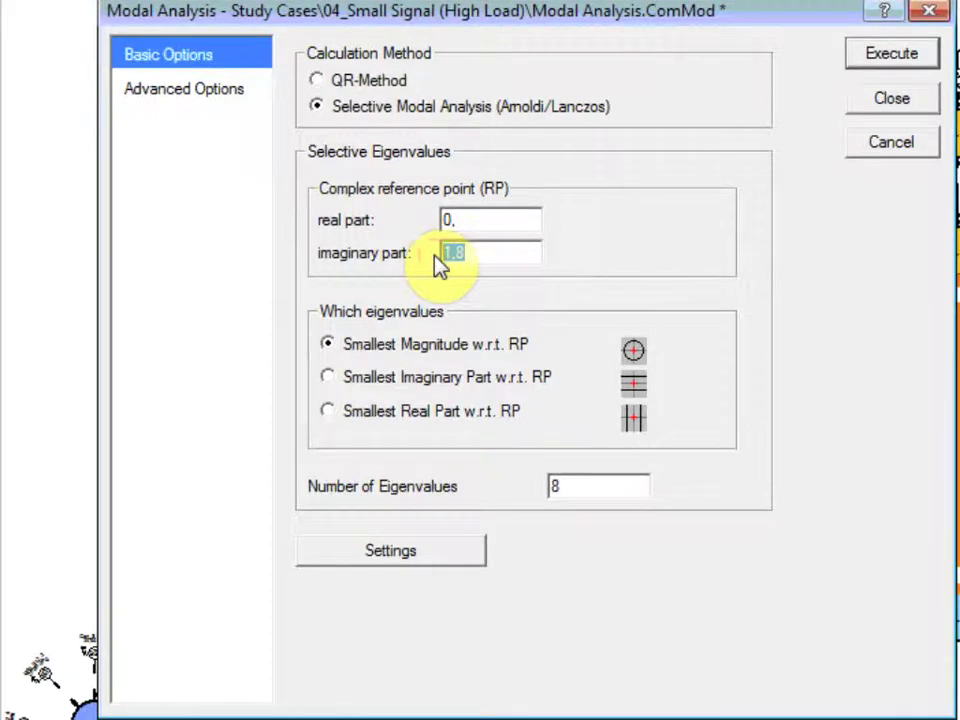
{"action": "type", "text": "6.28"}
- Review Advanced Options, then execute the modal analysis with eigenvectors and participation factors
{"action": "left_click", "coordinate": [212, 100]}
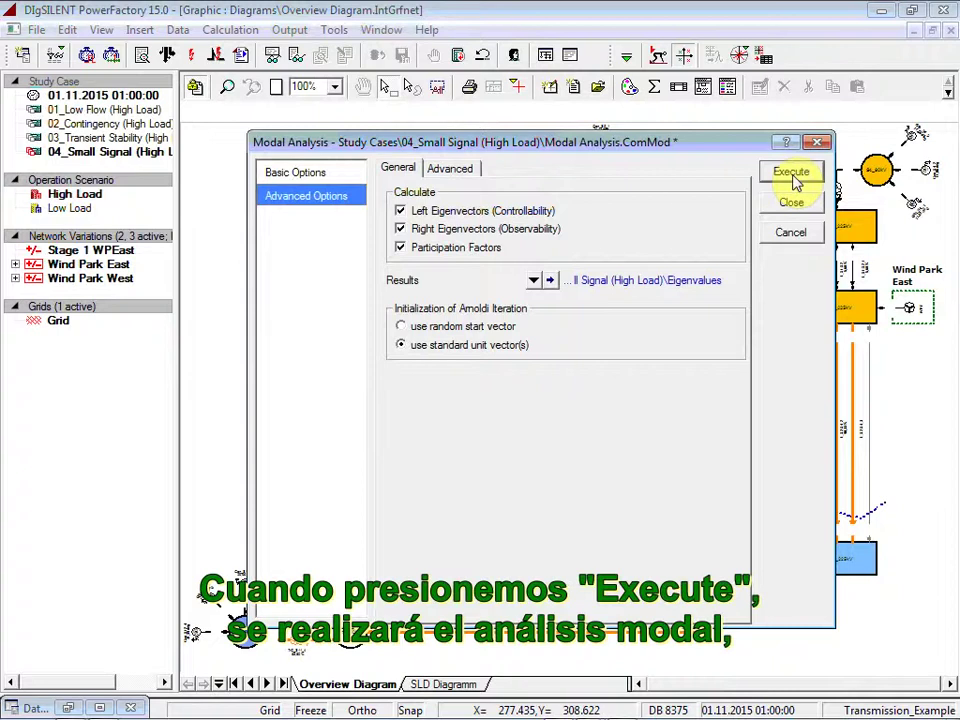
{"action": "left_click", "coordinate": [791, 173]}
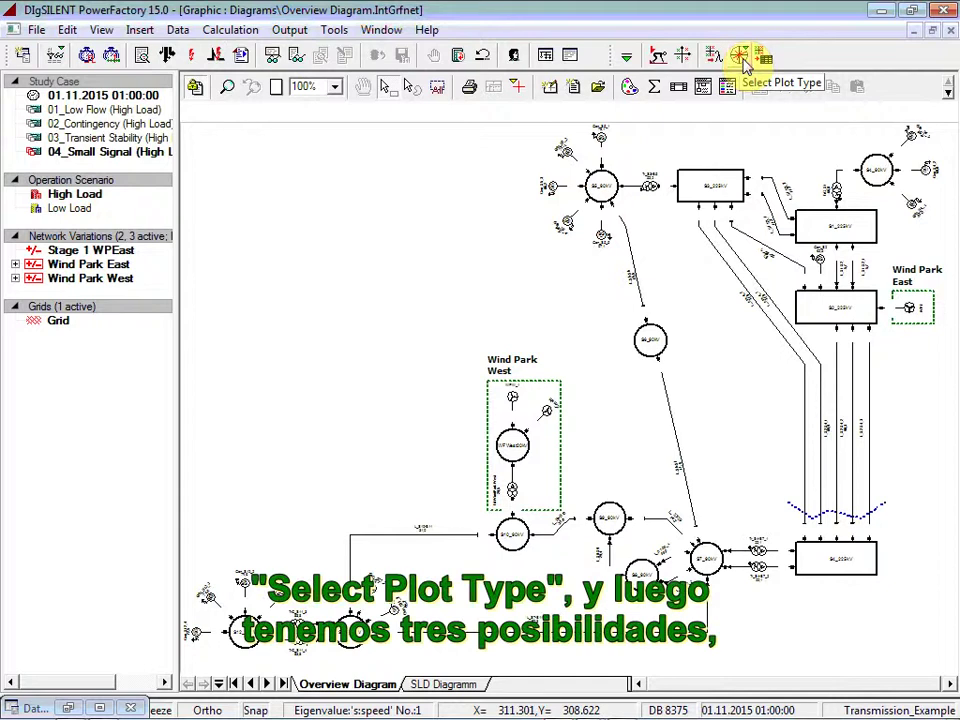
- Open the Eigenvalue Plot dialog from the result plot types flyout
{"action": "left_click", "coordinate": [741, 58]}
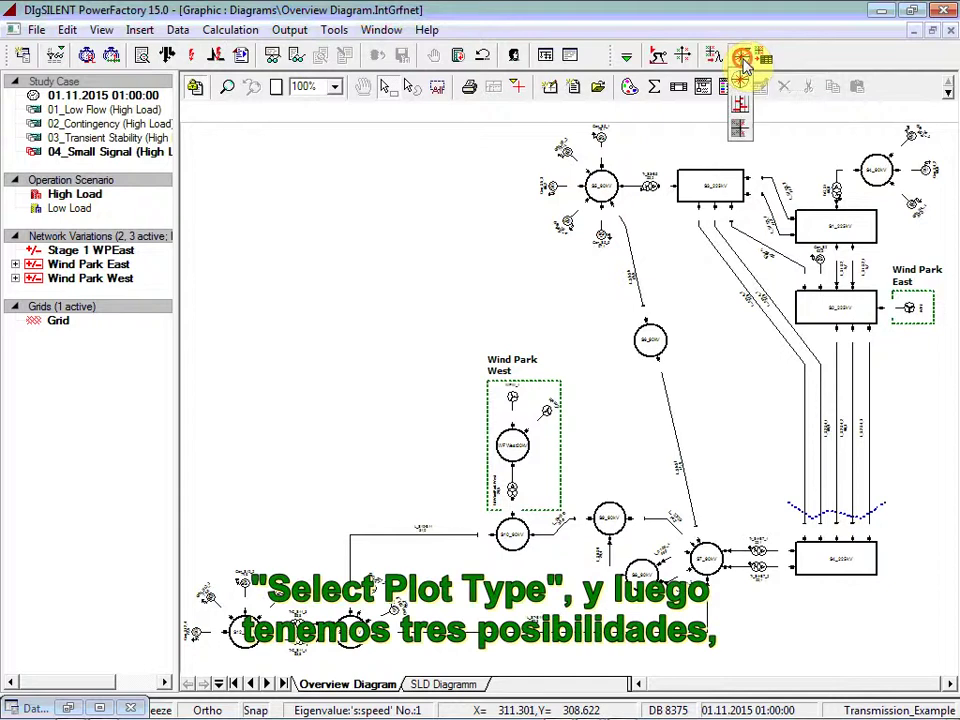
{"action": "left_click", "coordinate": [748, 134]}
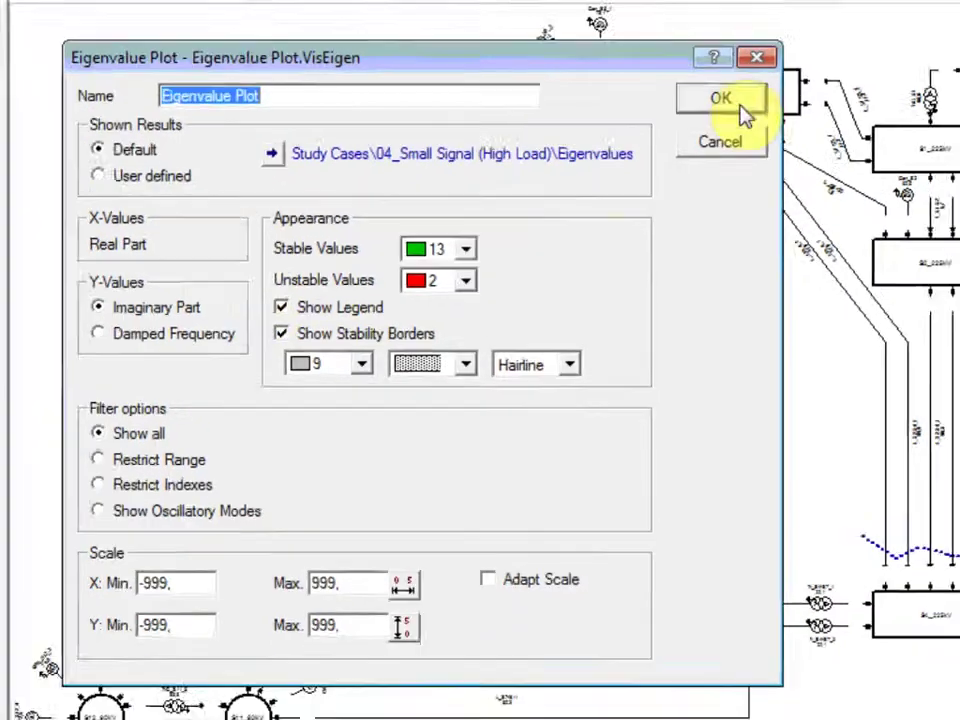
- Accept the Eigenvalue Plot settings to plot the eight stable eigenvalues, real versus imaginary
{"action": "left_click", "coordinate": [738, 66]}
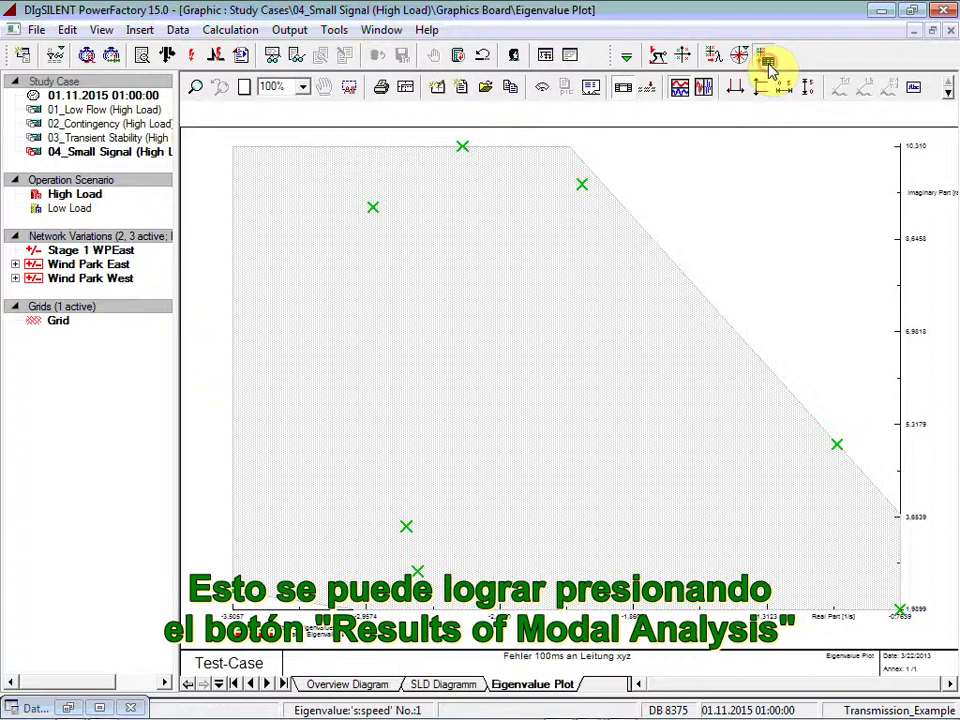
- Display the eight modes' results table and widen and scroll it to show damping and A1/A2 columns
{"action": "left_click", "coordinate": [765, 60]}
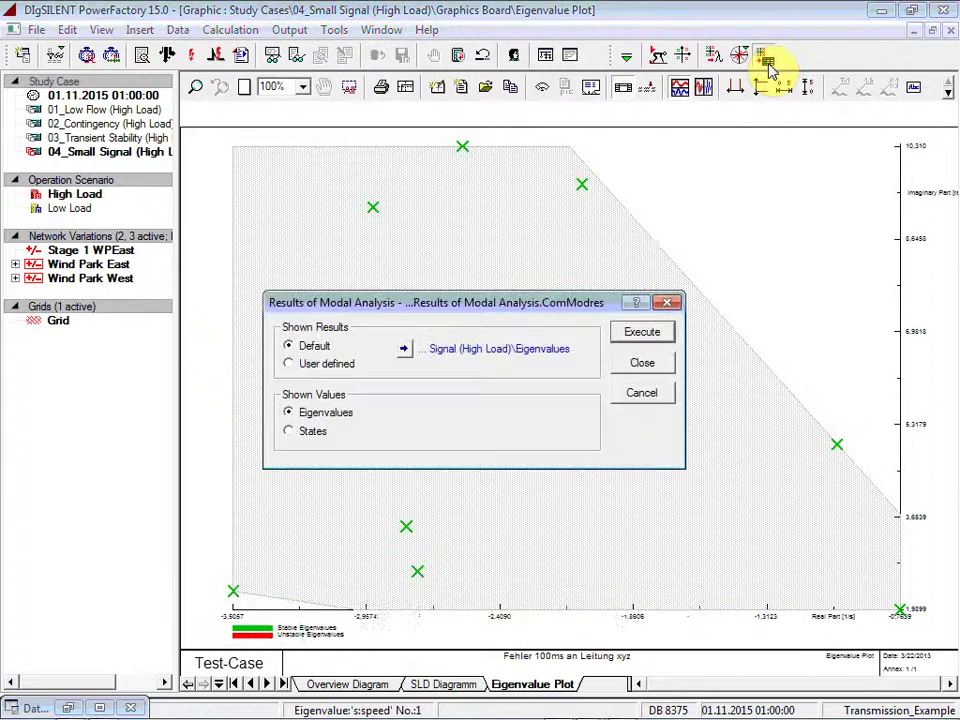
{"action": "left_click", "coordinate": [642, 333]}
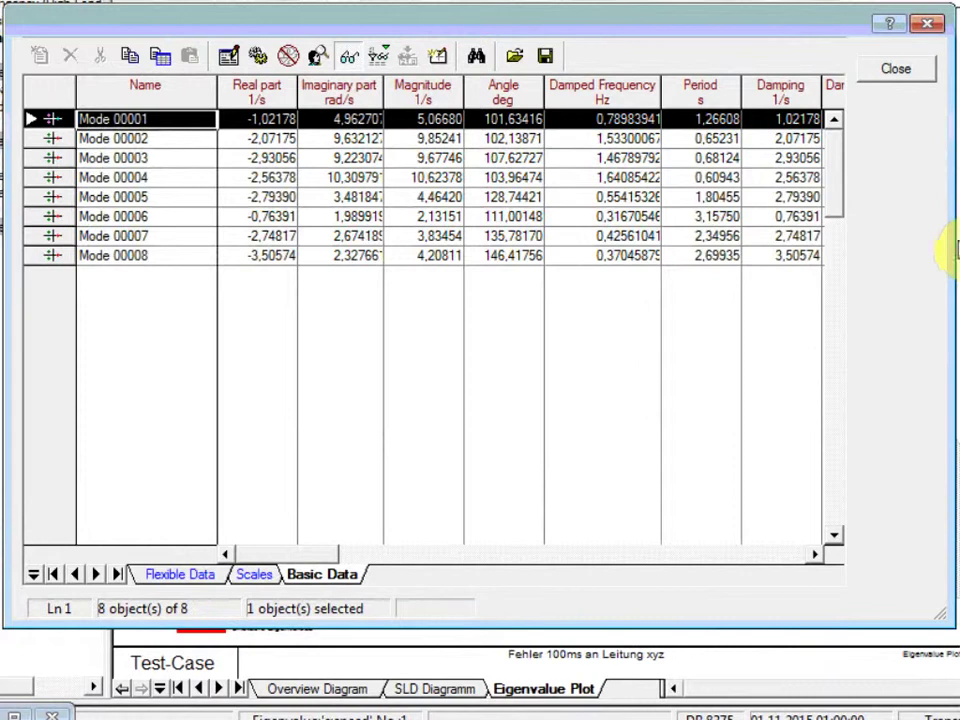
{"action": "left_click_drag", "start_coordinate": [953, 250], "coordinate": [959, 250]}
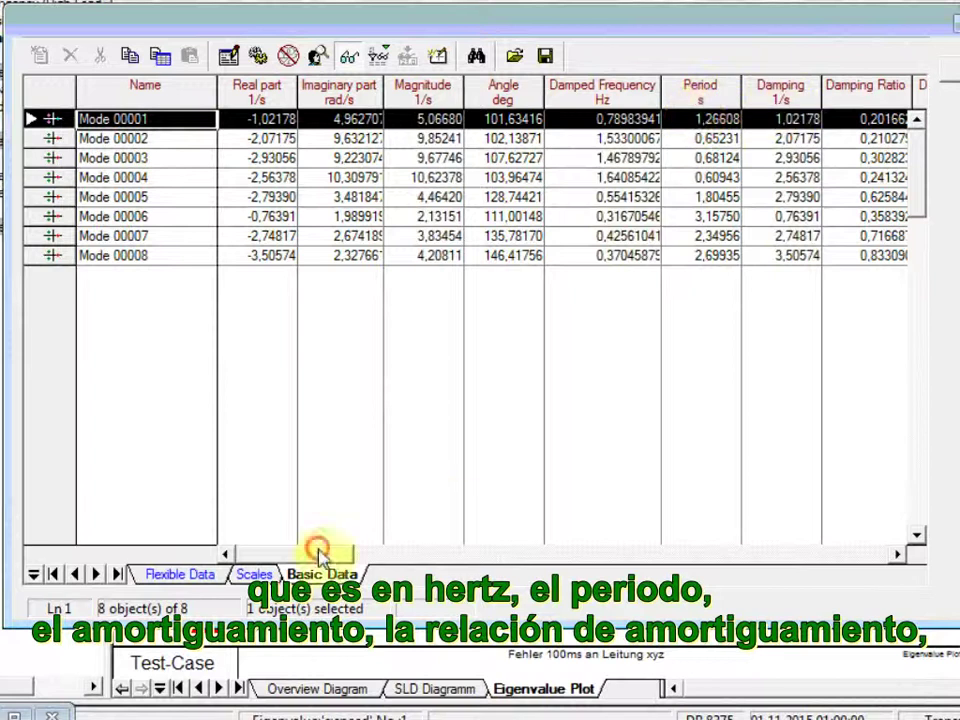
{"action": "left_click_drag", "start_coordinate": [354, 561], "coordinate": [508, 563]}
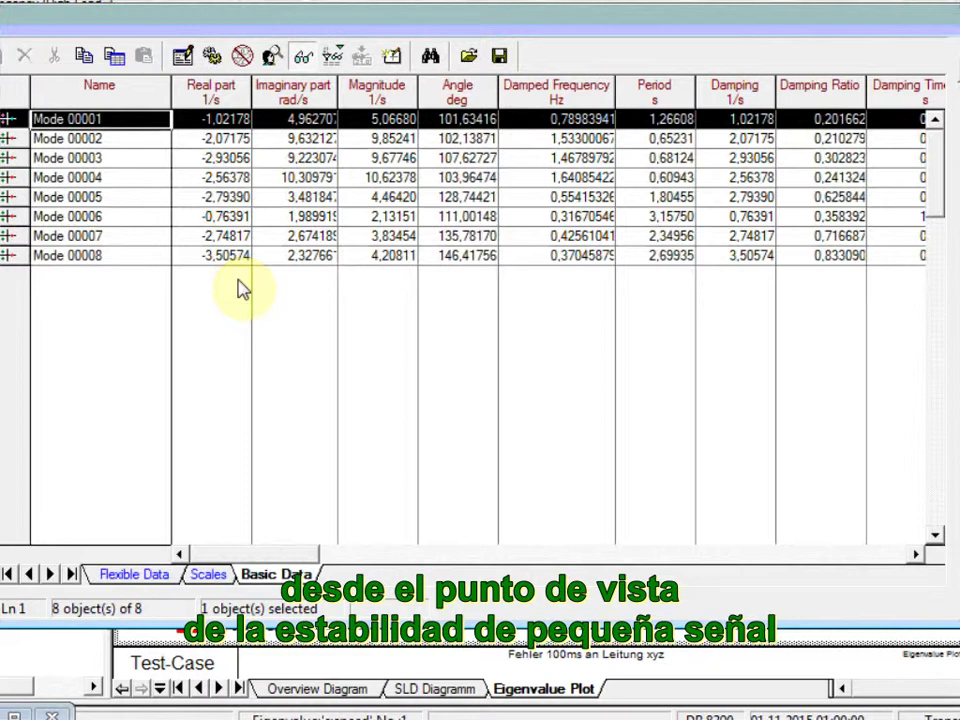
- Sort the modes by real part and create a participation bar plot for Mode 00001
{"action": "left_click", "coordinate": [209, 95]}
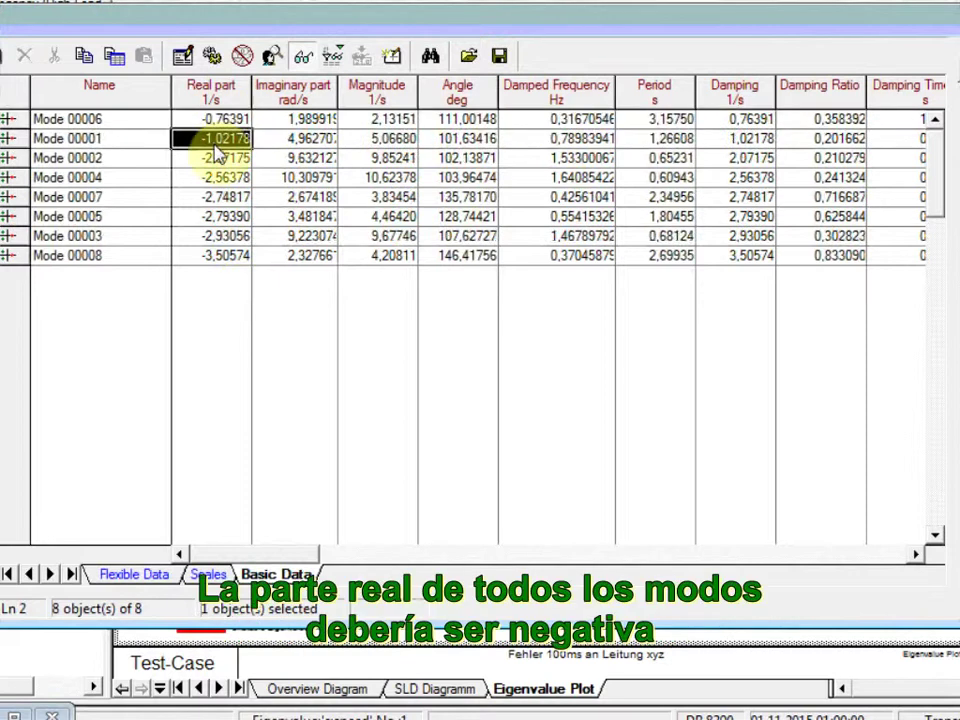
{"action": "left_click", "coordinate": [9, 141]}
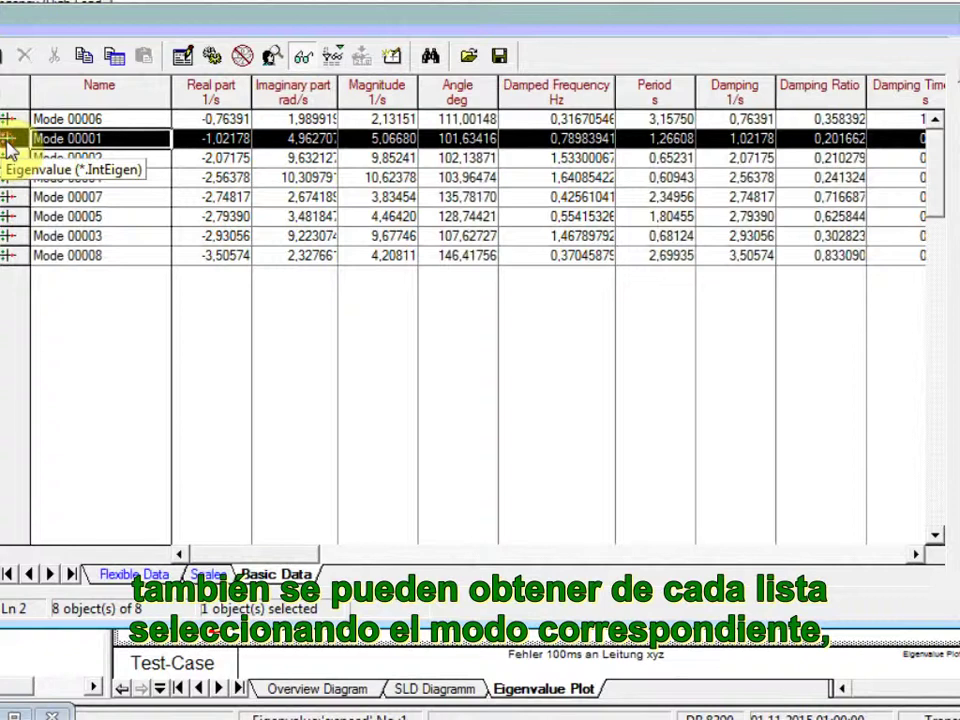
{"action": "right_click", "coordinate": [9, 145]}
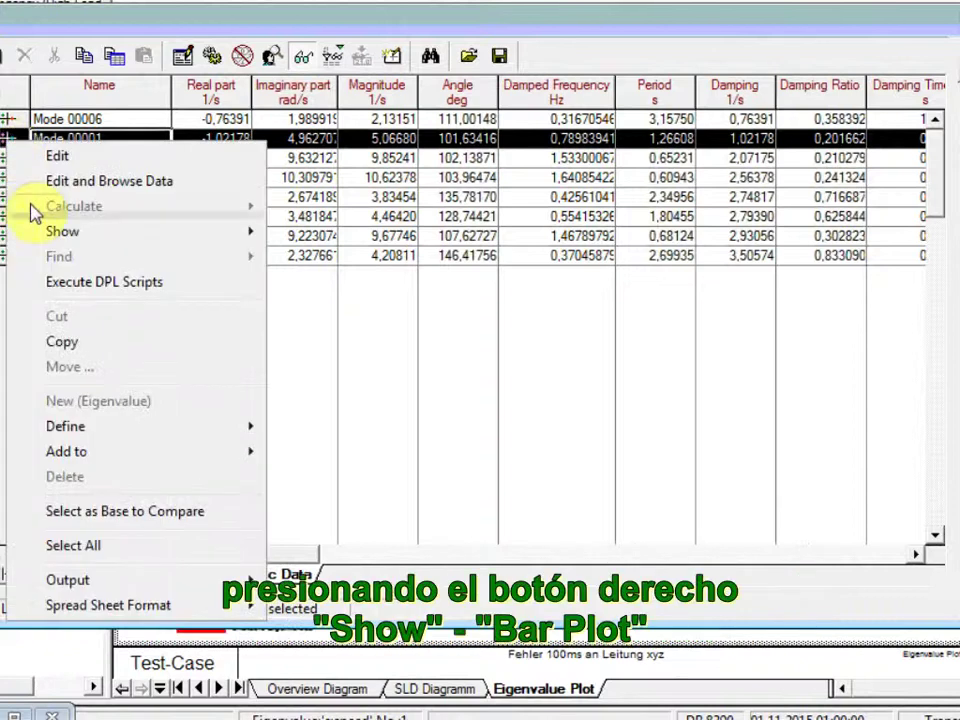
{"action": "mouse_move", "coordinate": [57, 234]}
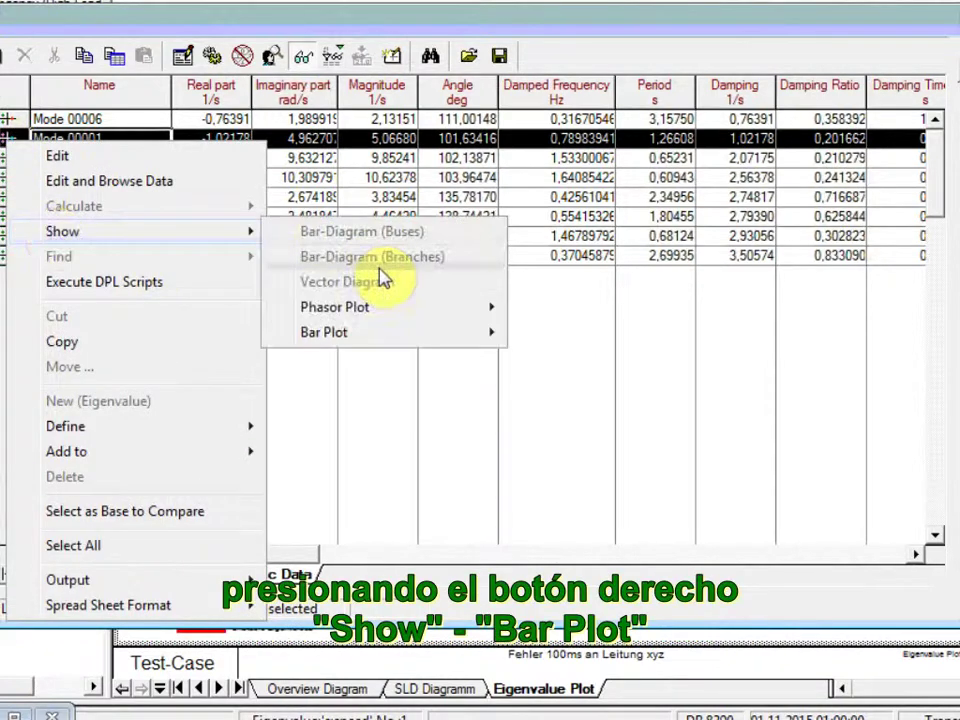
{"action": "mouse_move", "coordinate": [446, 345]}
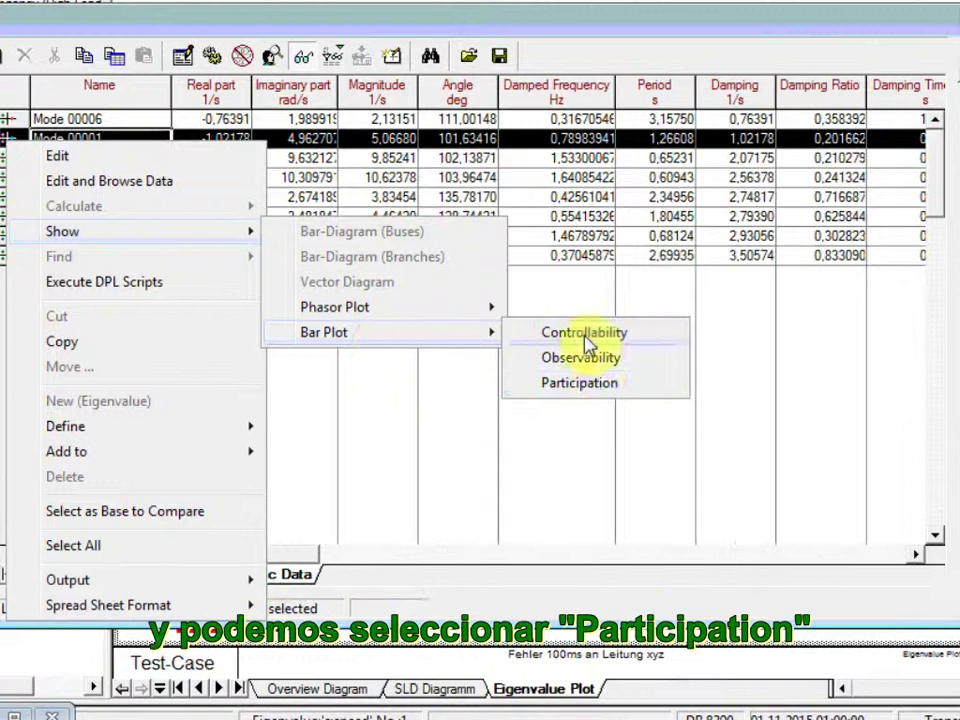
{"action": "left_click", "coordinate": [612, 389]}
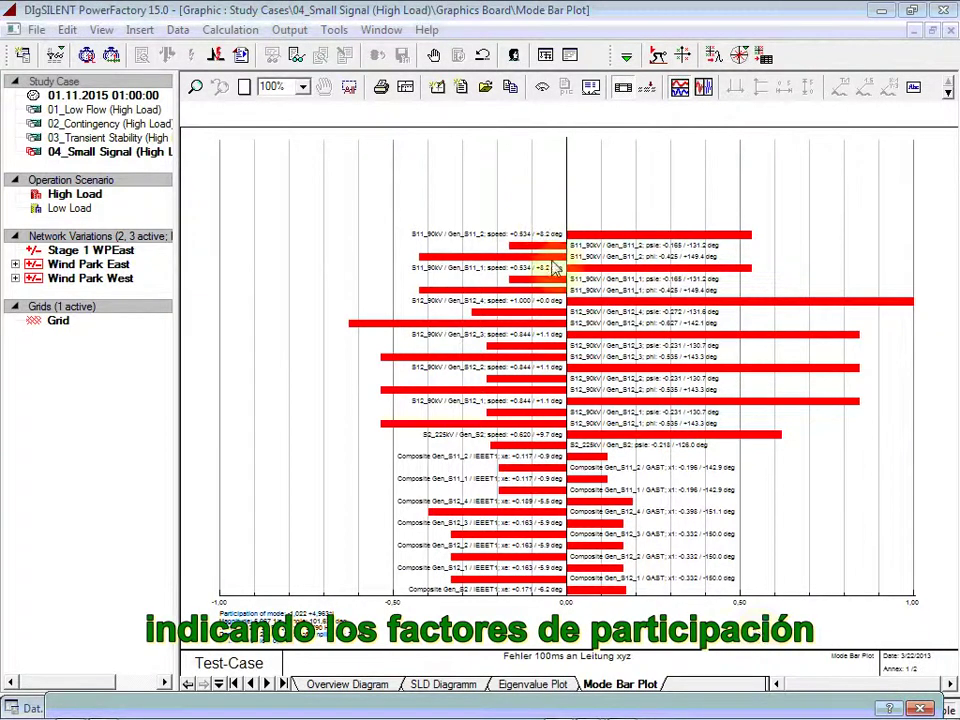
- Back on the Eigenvalue Plot, inspect Mode 00003's details (real part −2.930564, 1.467898 Hz)
{"action": "left_click", "coordinate": [548, 683]}
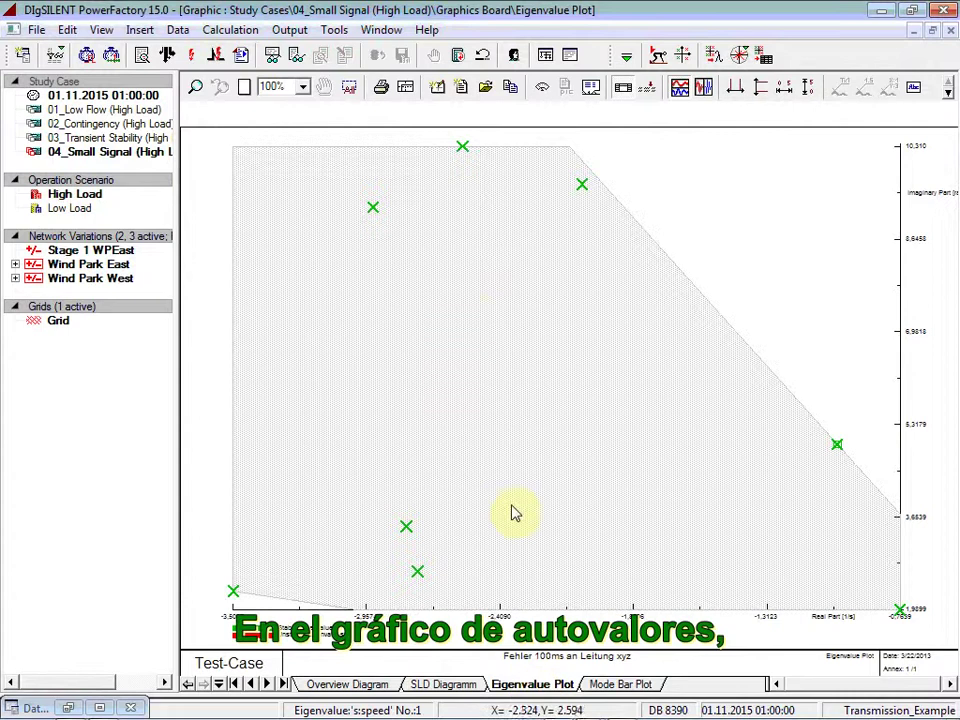
{"action": "double_click", "coordinate": [373, 210]}
{"action": "mouse_move", "coordinate": [380, 292]}
{"action": "left_mouse_down"}
{"action": "mouse_move", "coordinate": [394, 261]}
{"action": "mouse_move", "coordinate": [386, 250]}
{"action": "left_mouse_up"}
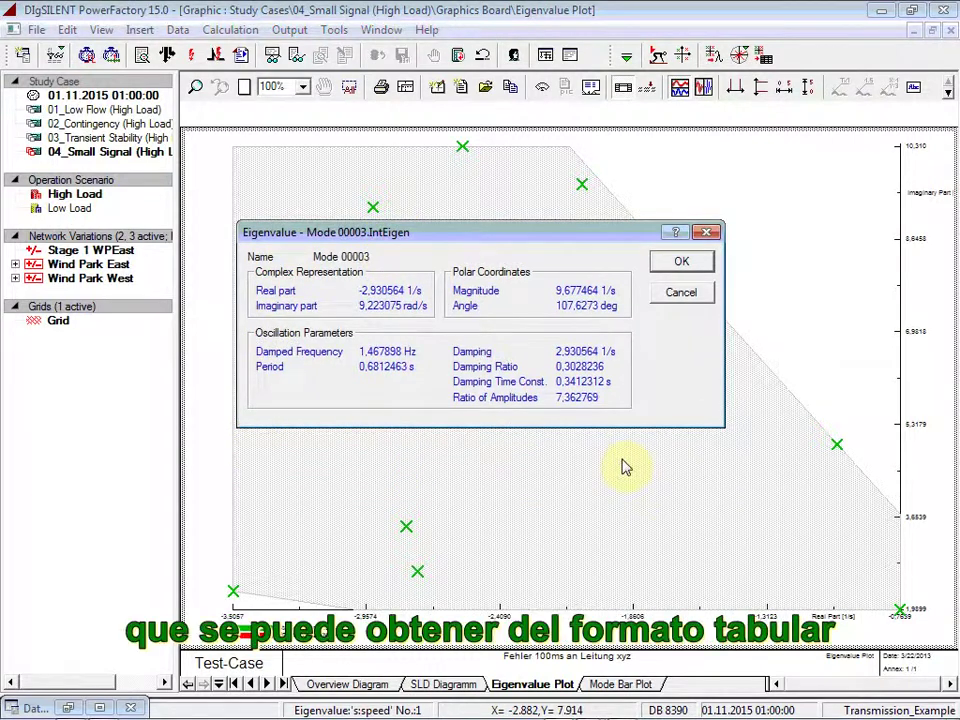
{"action": "left_click", "coordinate": [681, 261]}
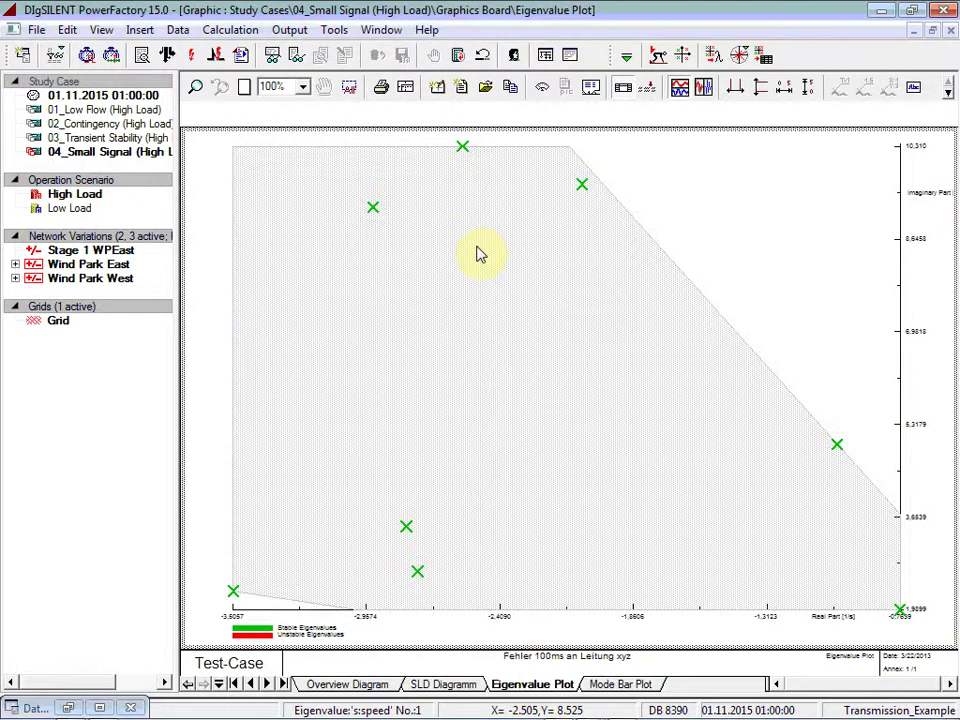
- Create a participation phasor plot for the selected eigenvalue mode
{"action": "right_click", "coordinate": [374, 215]}
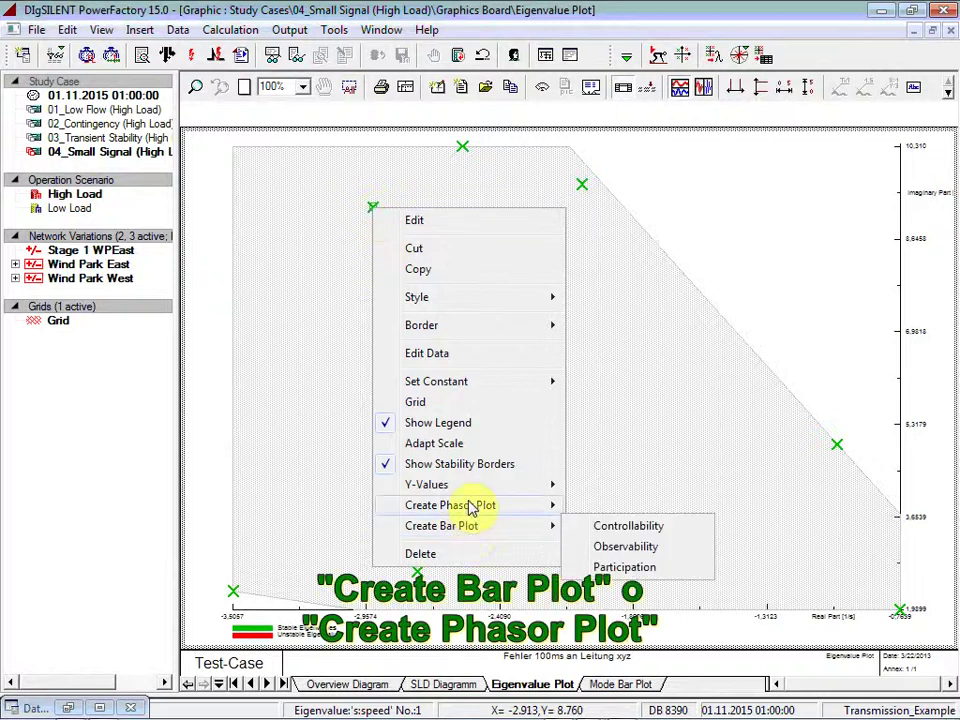
{"action": "mouse_move", "coordinate": [470, 508]}
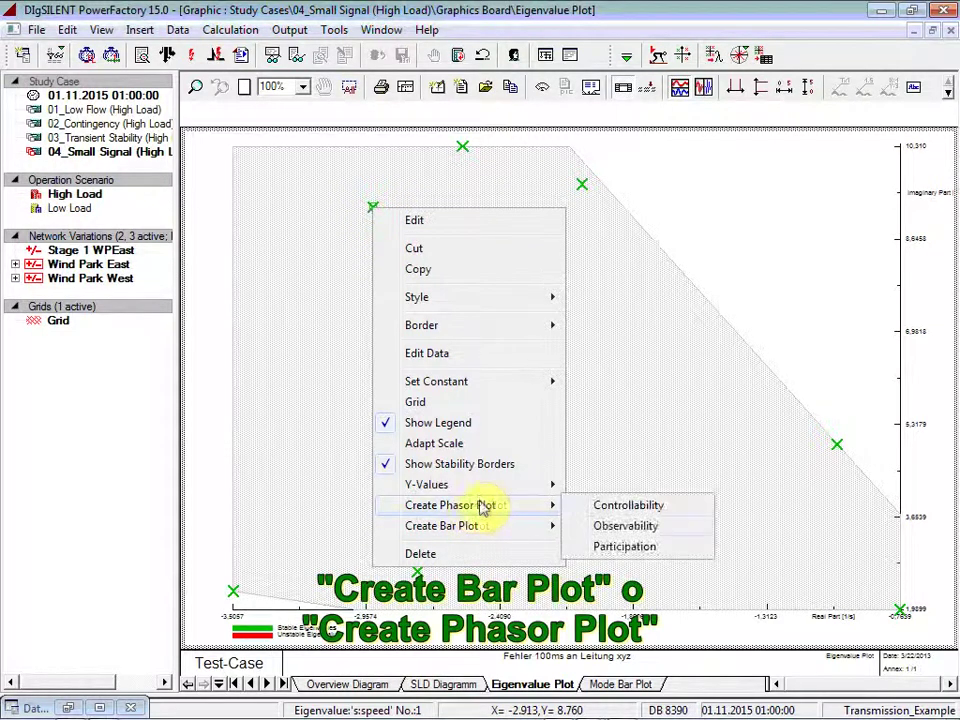
{"action": "left_click", "coordinate": [622, 545]}
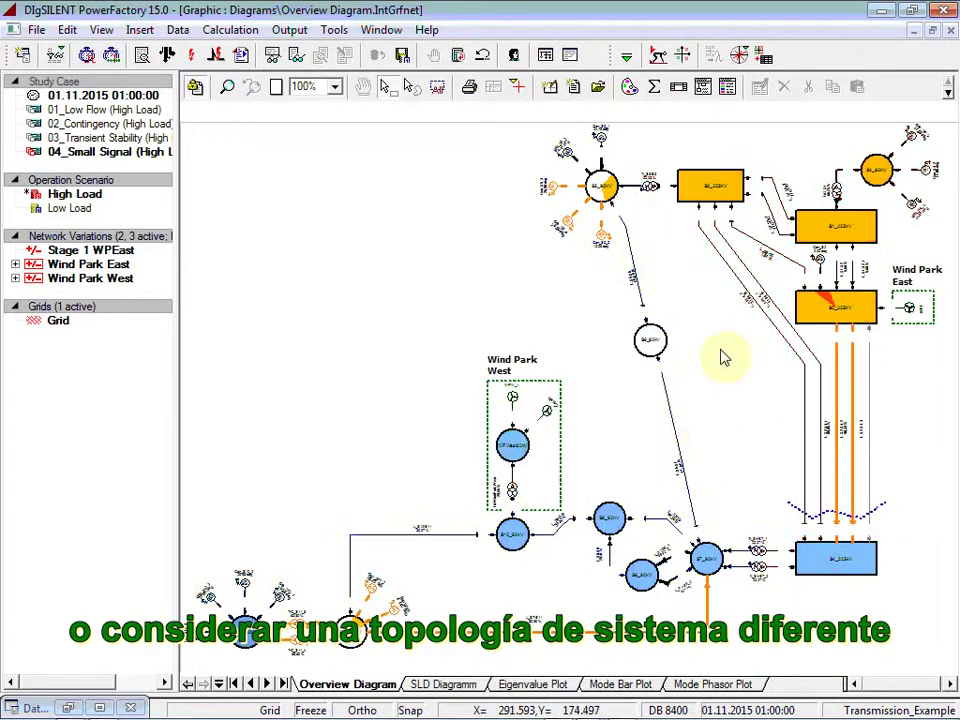
- Reset the calculation results and switch off the 225 kV transmission line on the right
{"action": "left_click", "coordinate": [459, 57]}
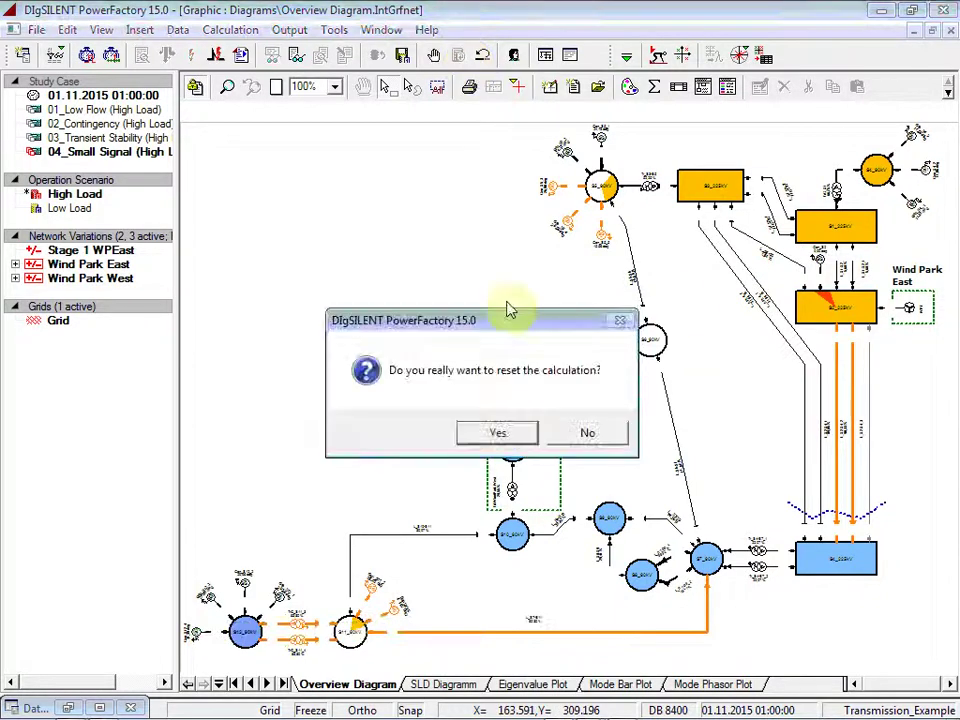
{"action": "left_click", "coordinate": [512, 430]}
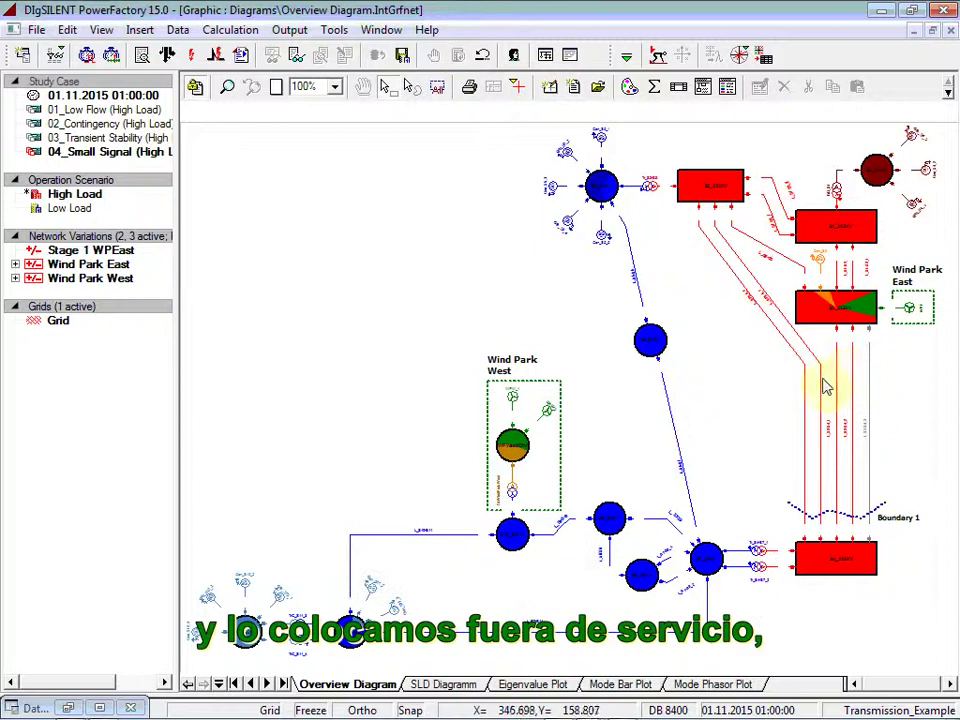
{"action": "left_click", "coordinate": [820, 385]}
{"action": "right_click", "coordinate": [820, 385]}
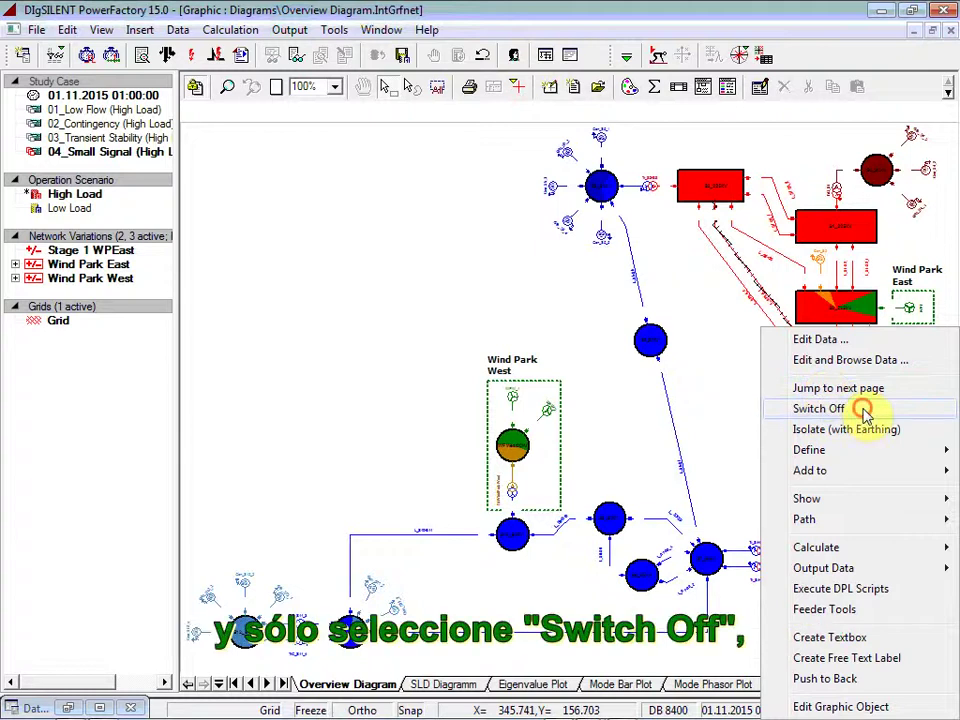
{"action": "left_click", "coordinate": [865, 411]}
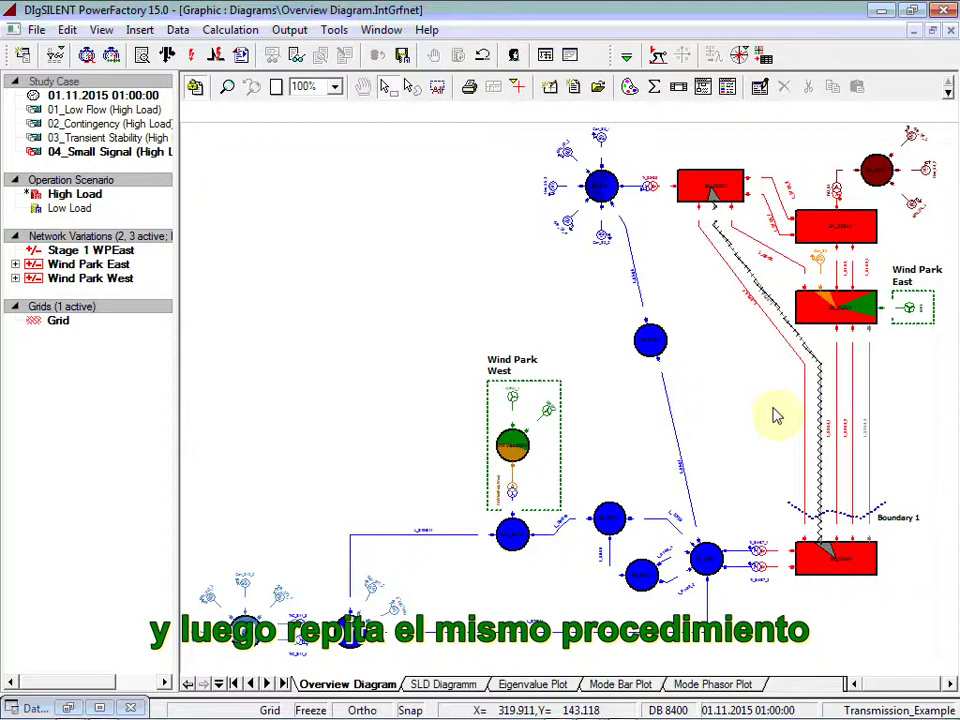
- Rerun load flow, initial conditions and selective modal analysis for 8 eigenvalues with the line out
{"action": "left_click", "coordinate": [167, 60]}
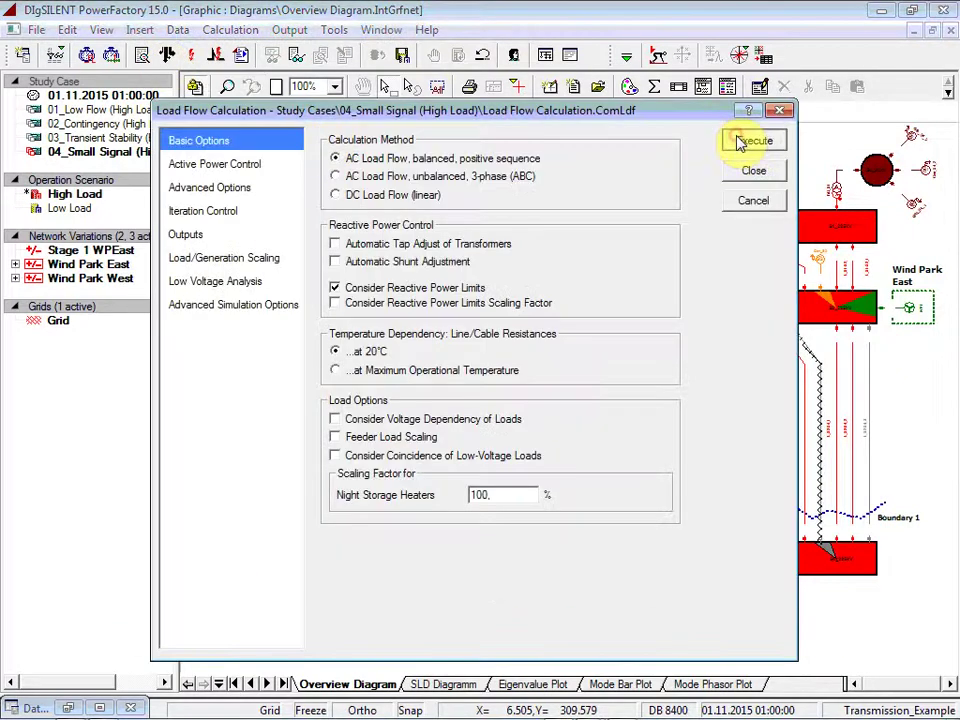
{"action": "left_click", "coordinate": [740, 143]}
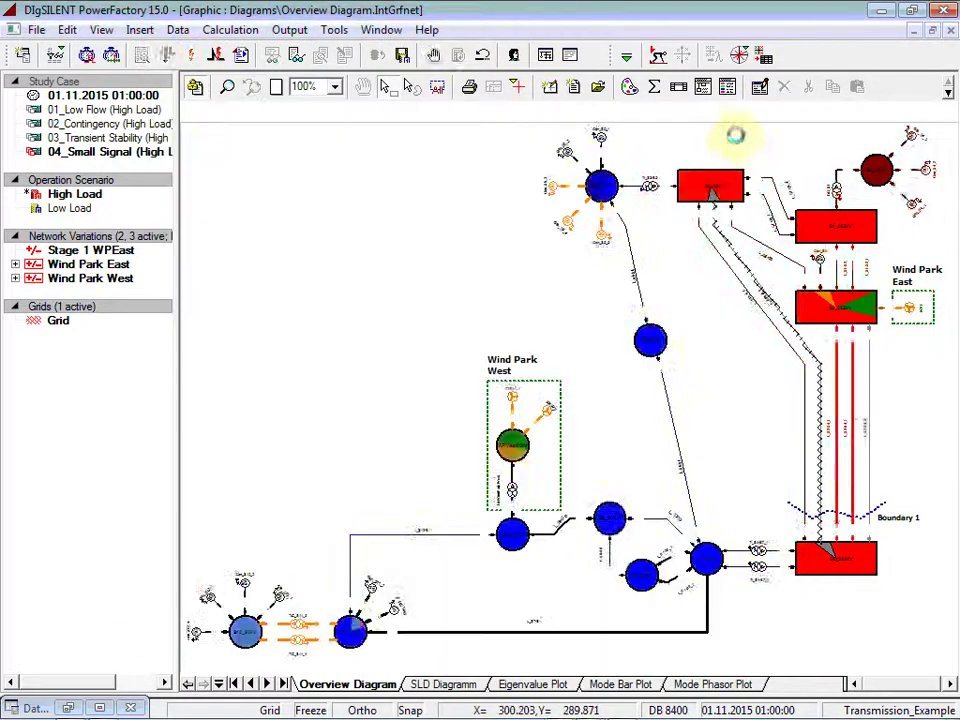
{"action": "left_click", "coordinate": [659, 60]}
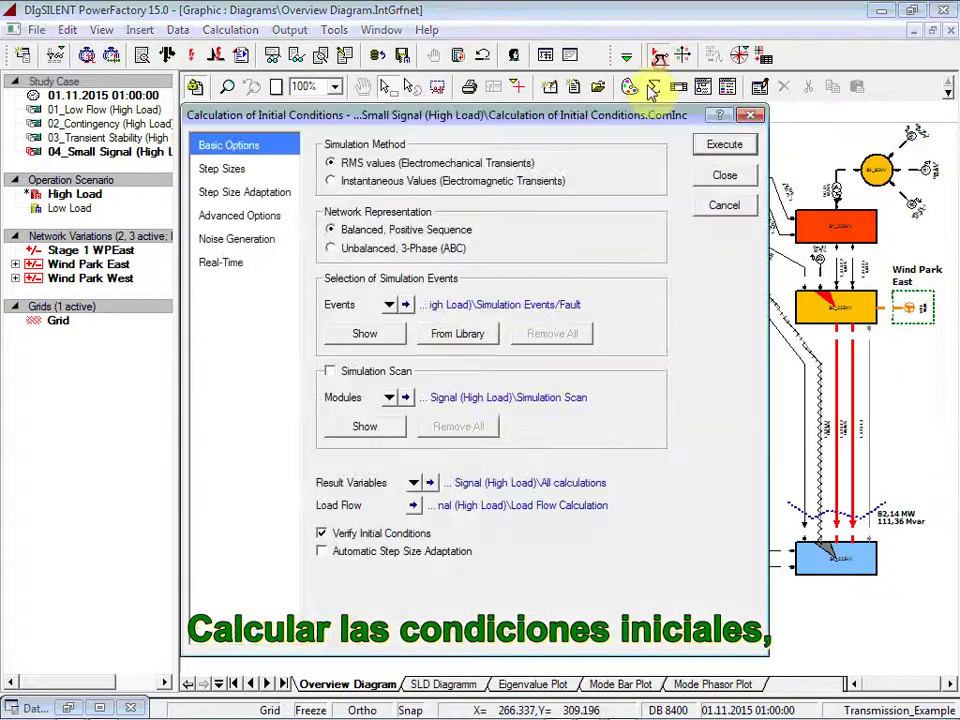
{"action": "left_click", "coordinate": [720, 142]}
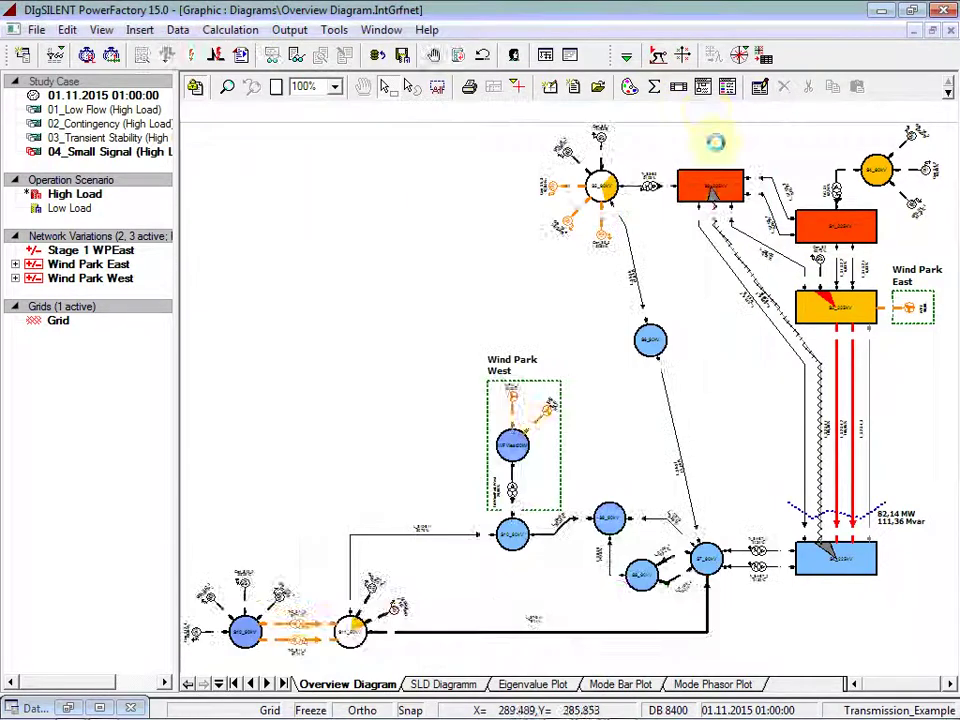
{"action": "left_click", "coordinate": [684, 57]}
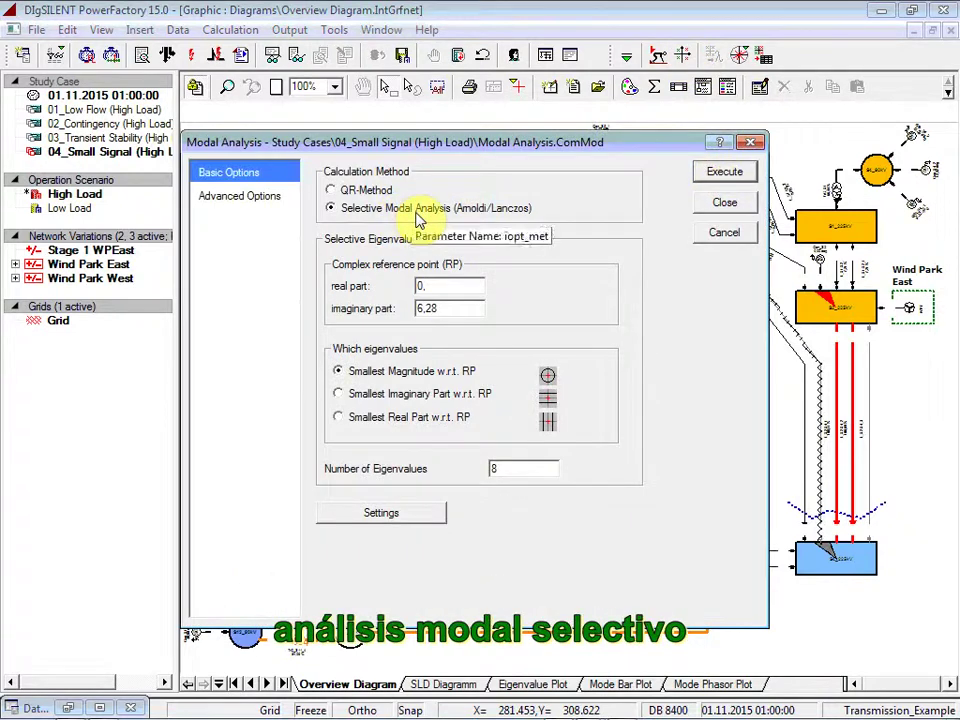
{"action": "left_click", "coordinate": [722, 180]}
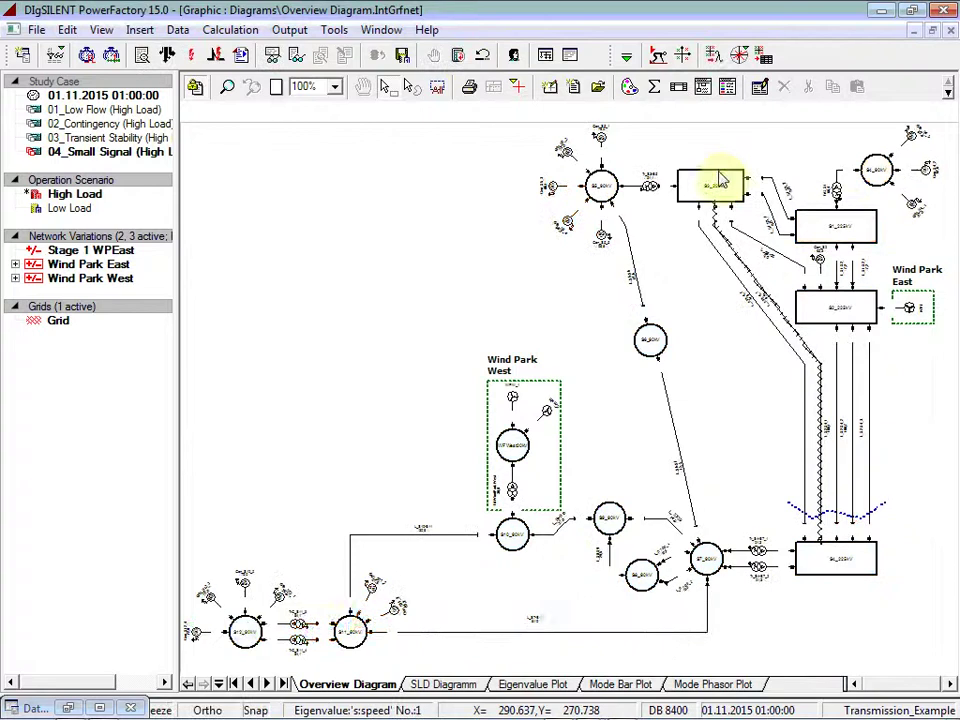
- Insert a new Eigenvalue Plot page showing the recomputed eigenvalues
{"action": "left_click", "coordinate": [739, 55]}
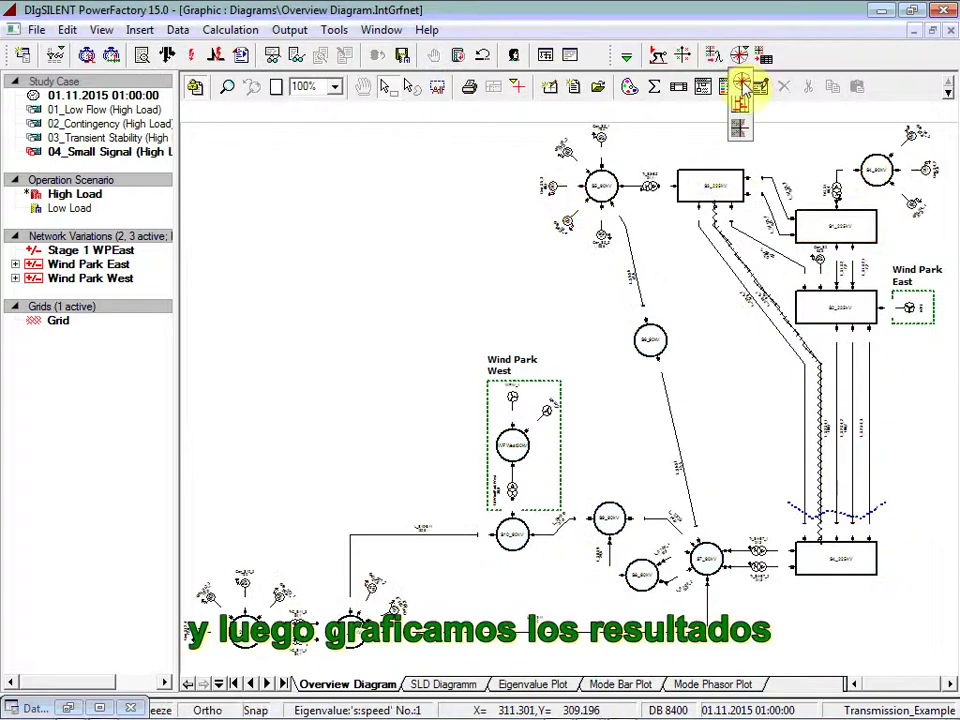
{"action": "left_click", "coordinate": [739, 133]}
{"action": "left_click", "coordinate": [700, 190]}
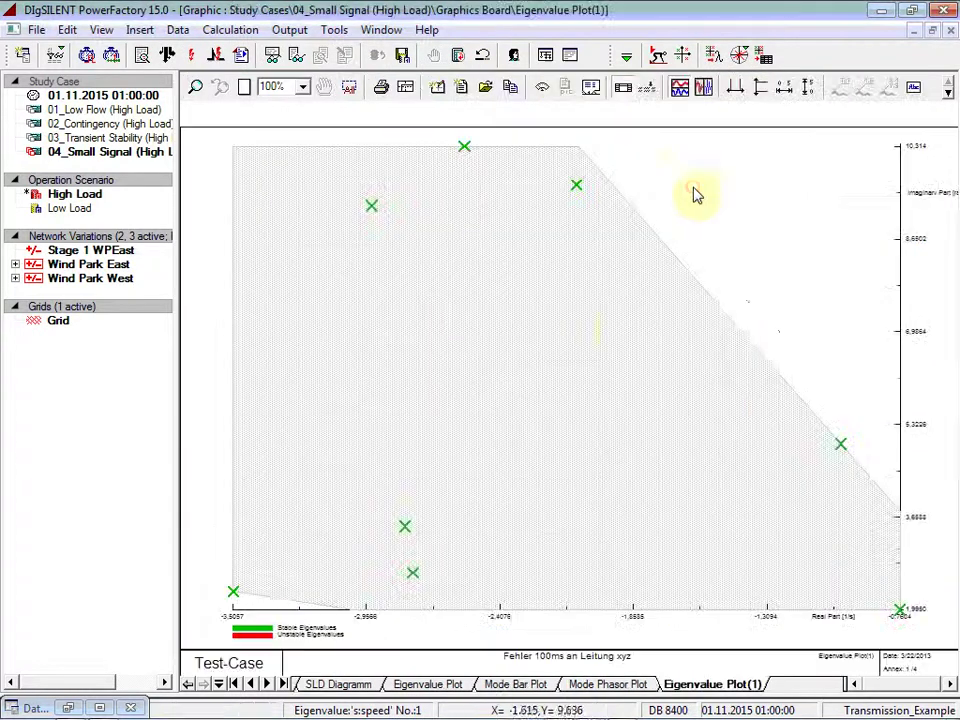
- View the modal results table sorted by real part, then open the PowerFactory User Manual
{"action": "left_click", "coordinate": [762, 54]}
{"action": "left_click", "coordinate": [637, 335]}
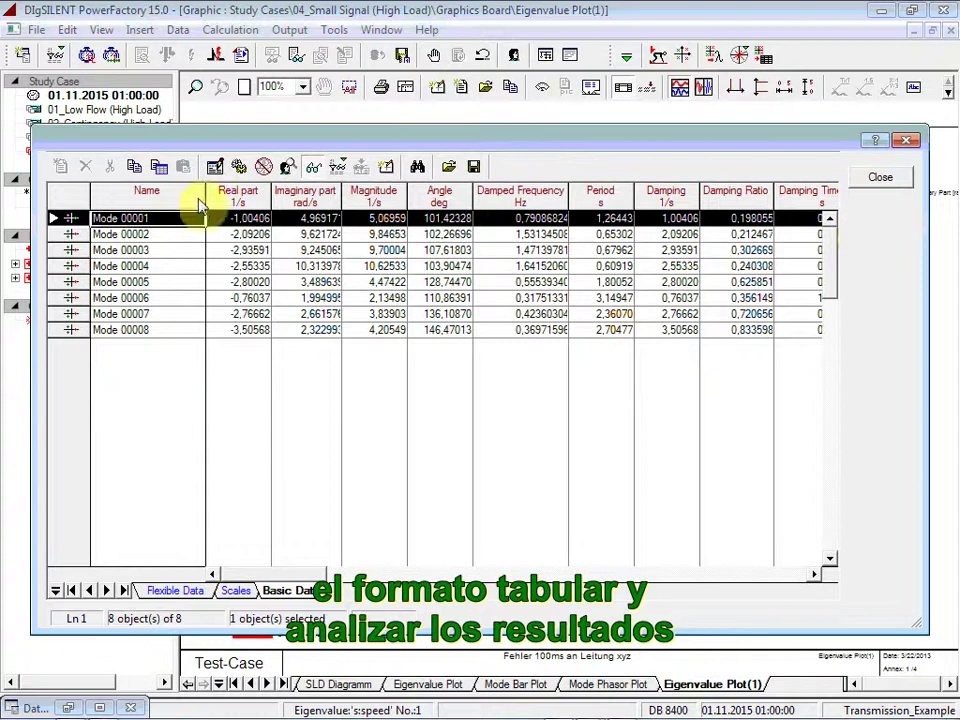
{"action": "left_click", "coordinate": [240, 200]}
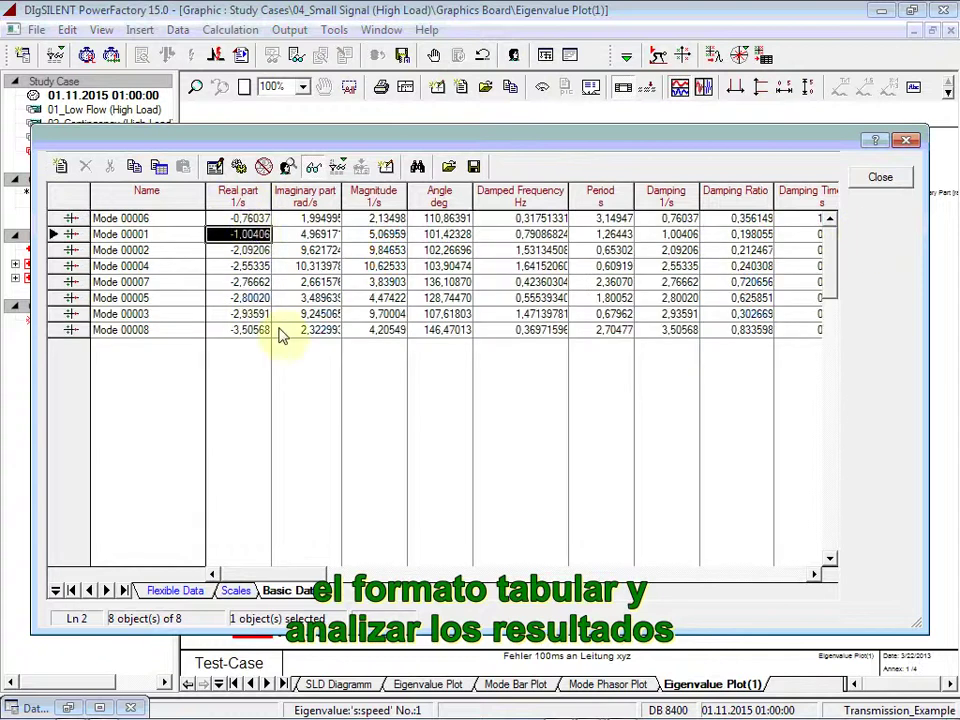
{"action": "left_click", "coordinate": [893, 182]}
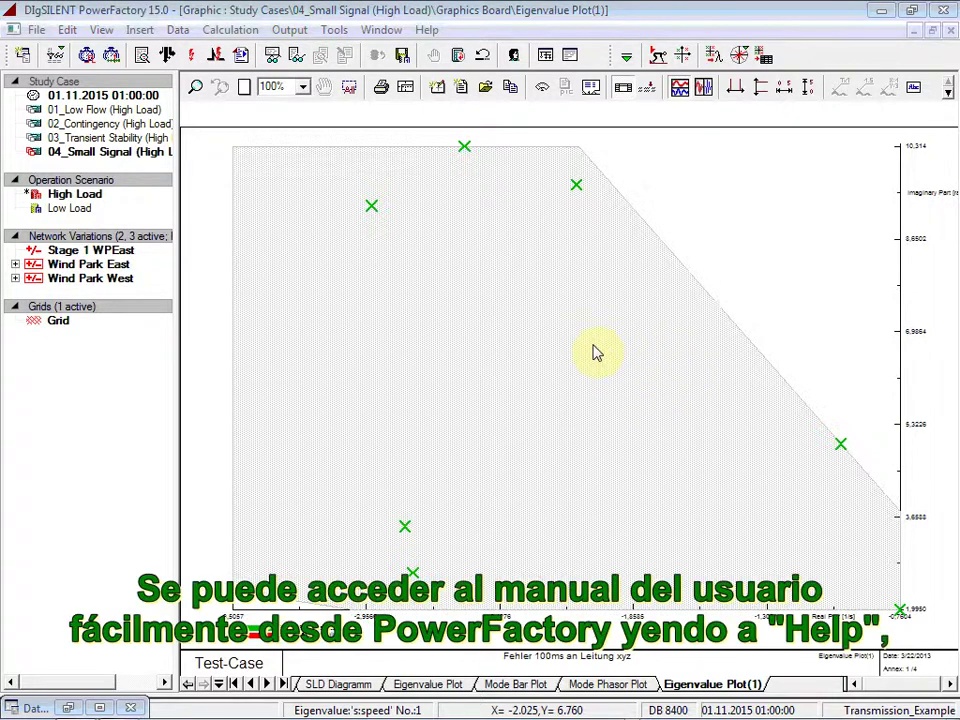
{"action": "left_click", "coordinate": [427, 30]}
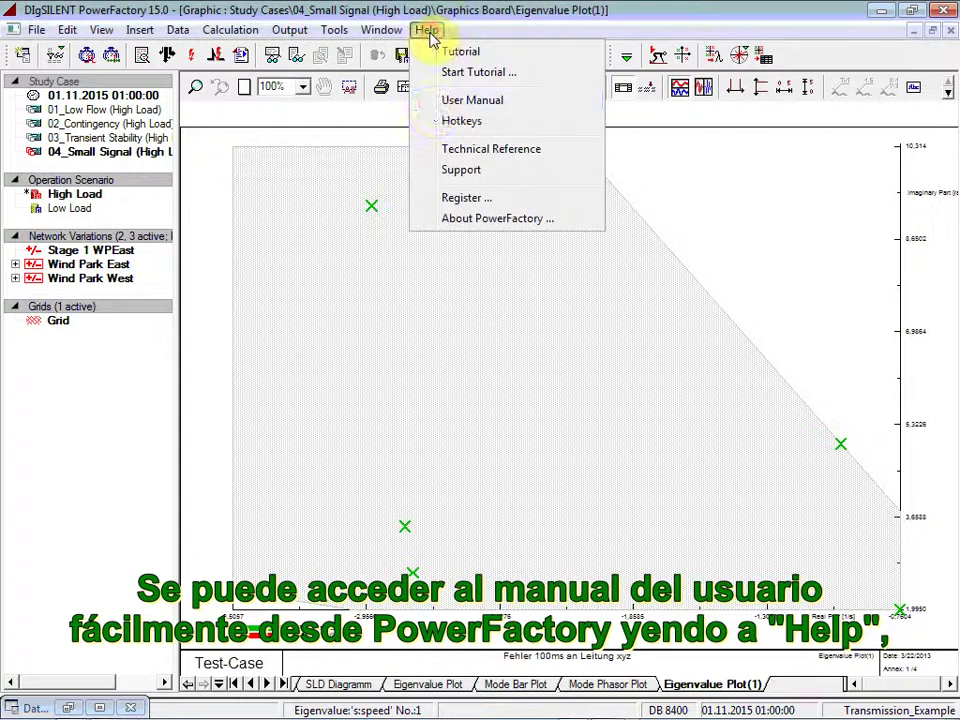
{"action": "left_click", "coordinate": [433, 101]}
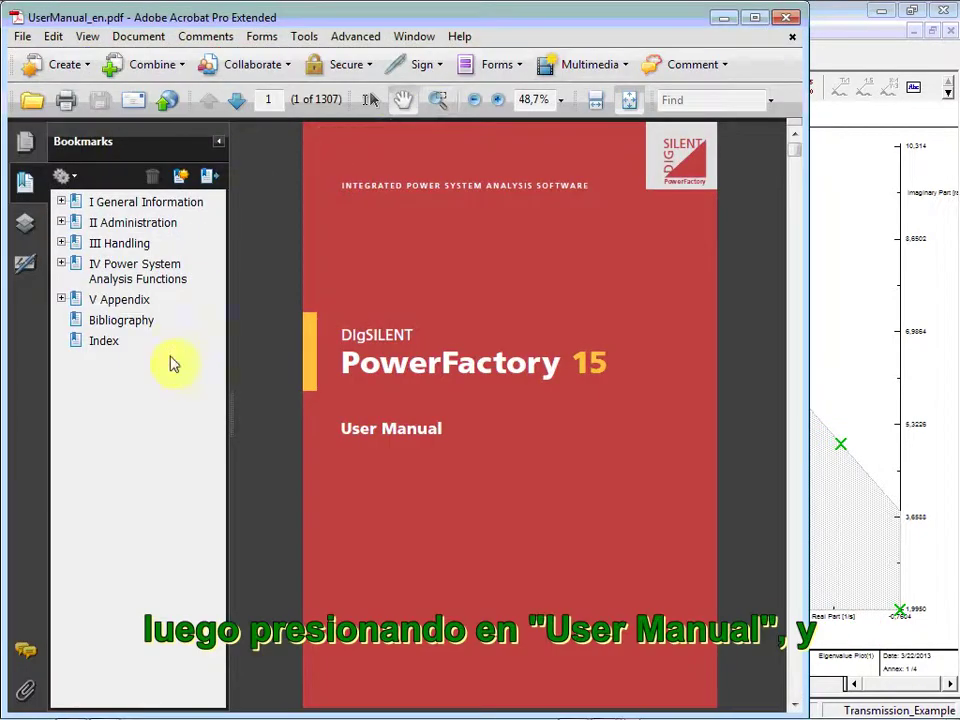
- Jump to Part IV Power System Analysis Functions and expand the Modal Analysis / Eigenvalue Calculation bookmark
{"action": "left_click", "coordinate": [168, 271]}
{"action": "left_click", "coordinate": [61, 263]}
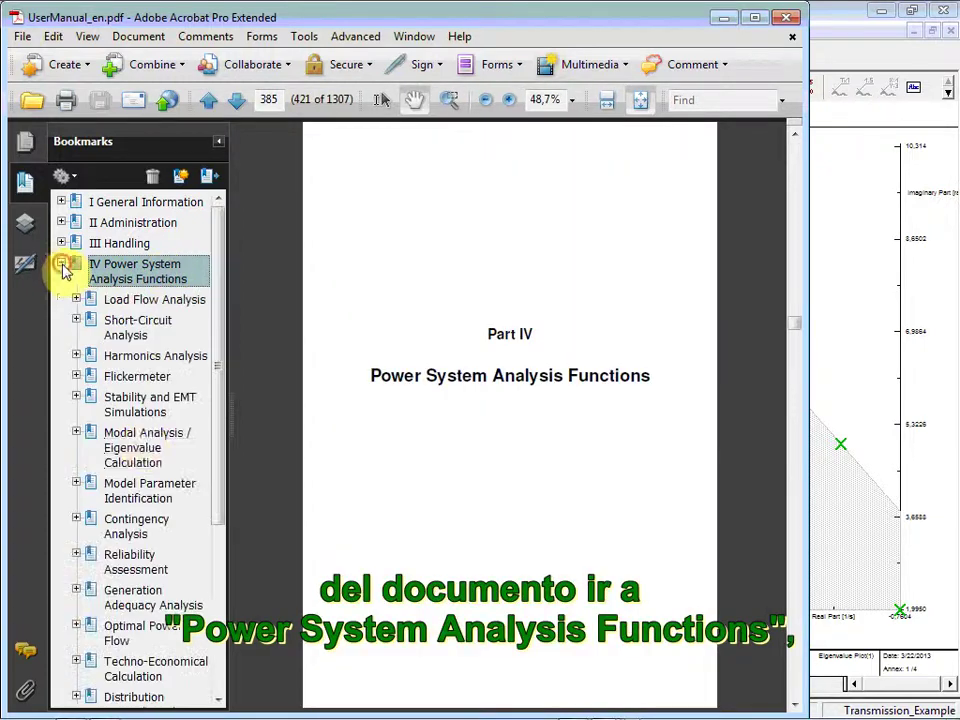
{"action": "left_click", "coordinate": [76, 433]}
{"action": "scroll", "coordinate": [216, 445], "scroll_direction": "down", "scroll_amount": 4}
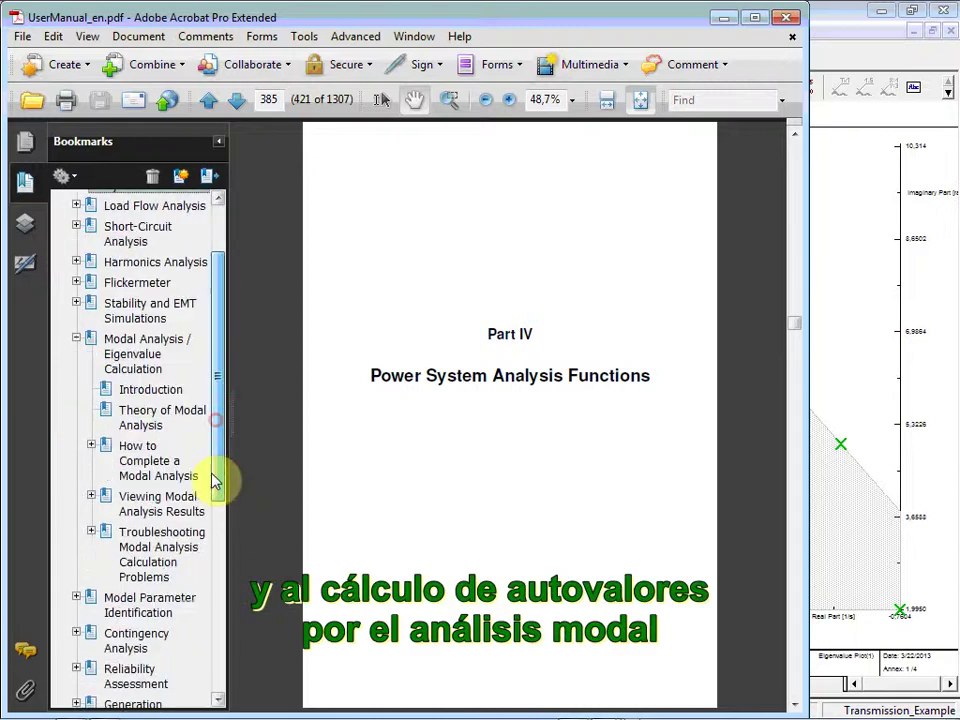